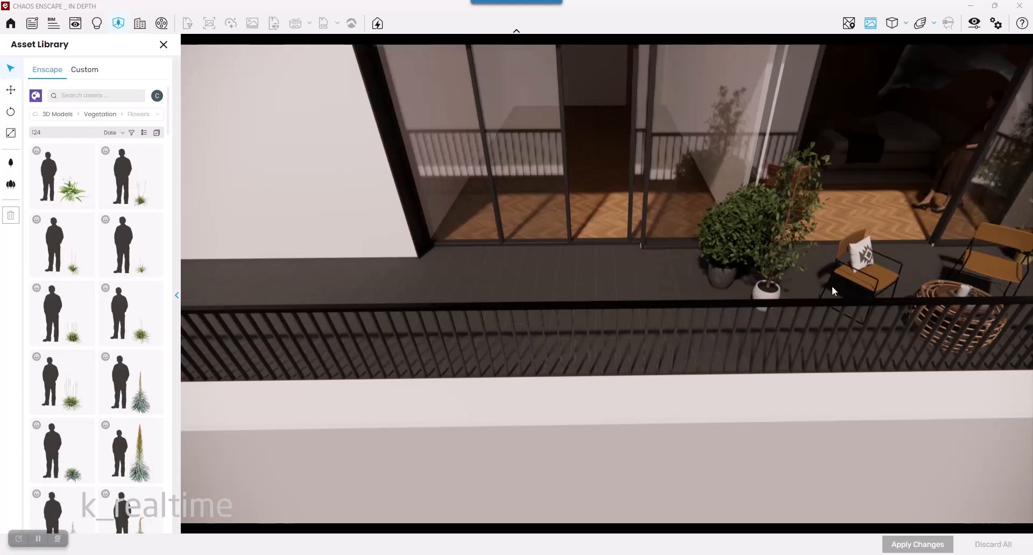
# - Select the potted plant and the two balcony chairs in turn with the move tool active
pyautogui.click(725, 264)
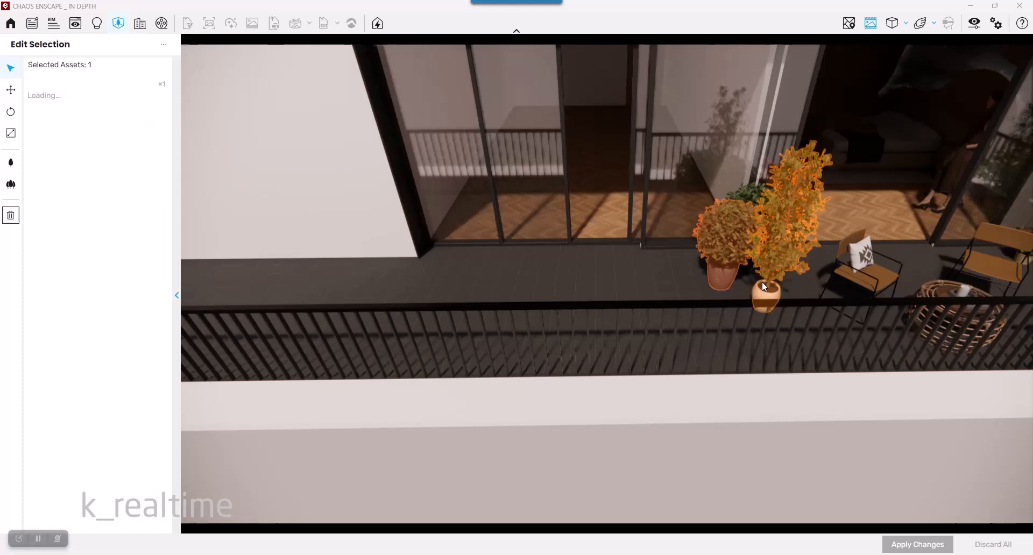
pyautogui.click(861, 278)
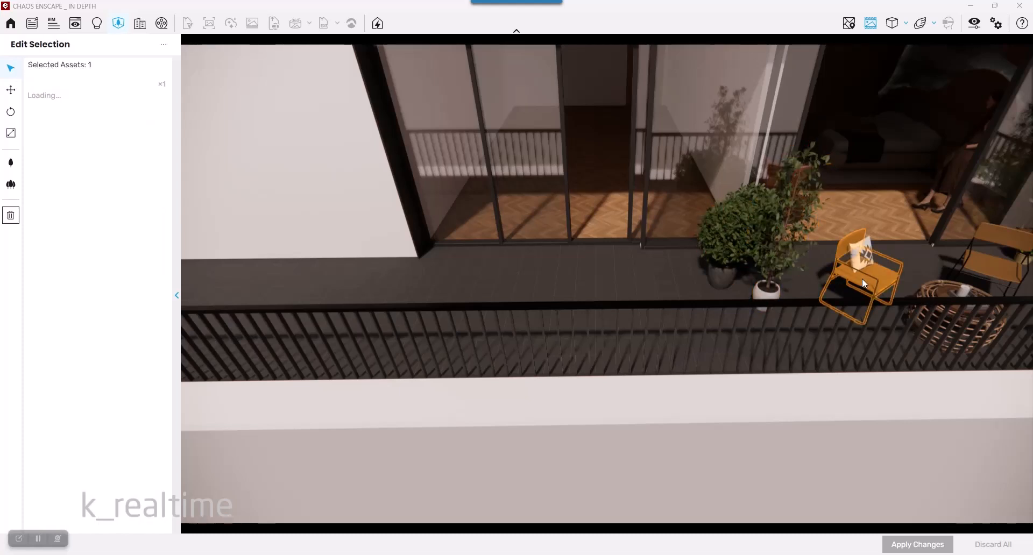
pyautogui.click(14, 95)
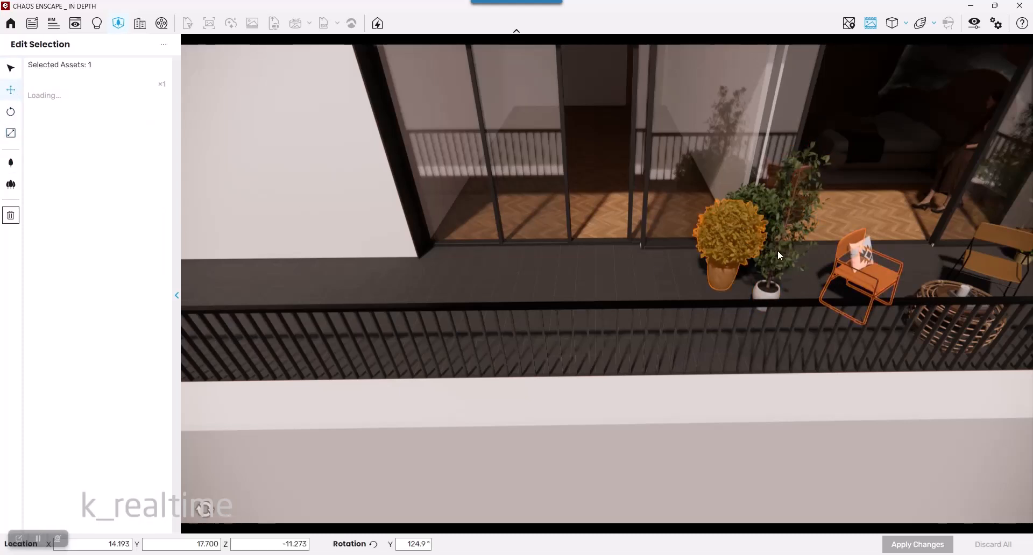
pyautogui.click(977, 269)
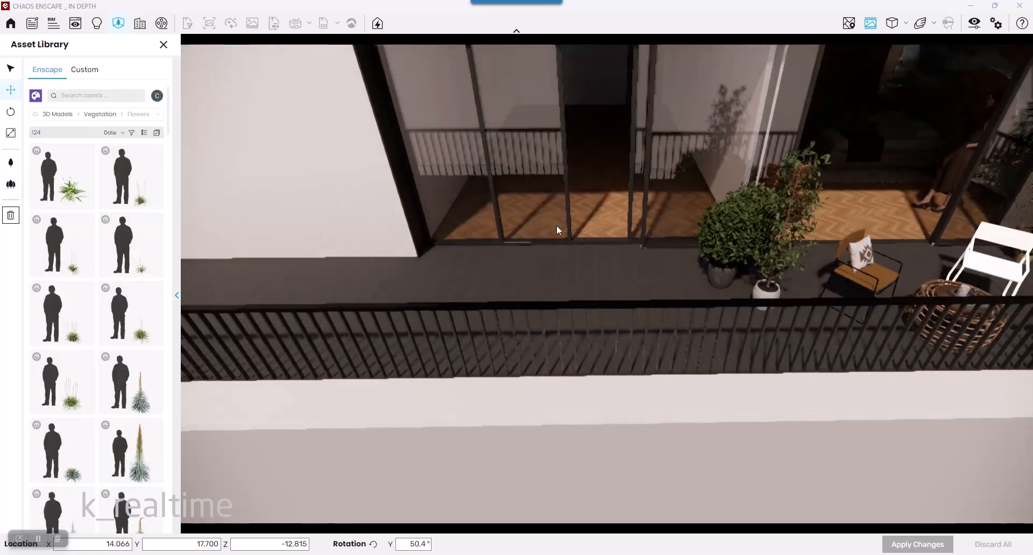
# - Select the tall potted plant by the railing, then move and rotate it around its axes
pyautogui.click(768, 282)
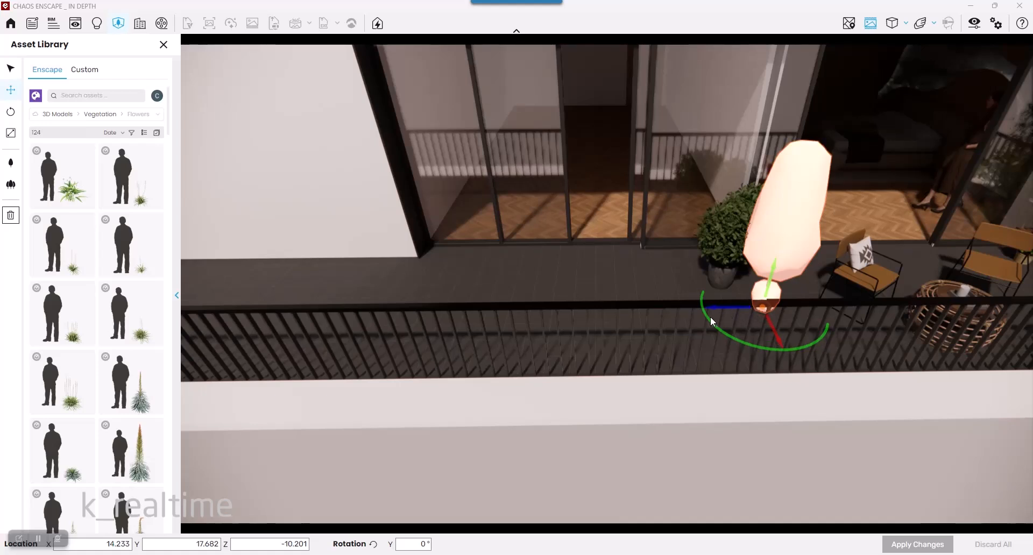
pyautogui.moveTo(706, 316); pyautogui.dragTo(744, 369)
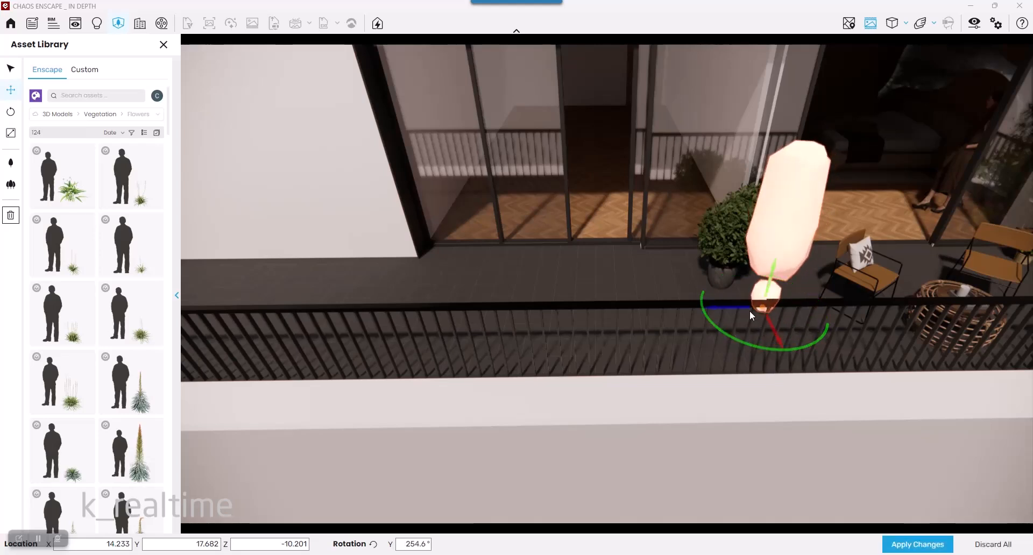
pyautogui.moveTo(751, 313)
pyautogui.mouseDown()
pyautogui.moveTo(528, 312)
pyautogui.moveTo(784, 332)
pyautogui.moveTo(772, 331)
pyautogui.mouseUp()
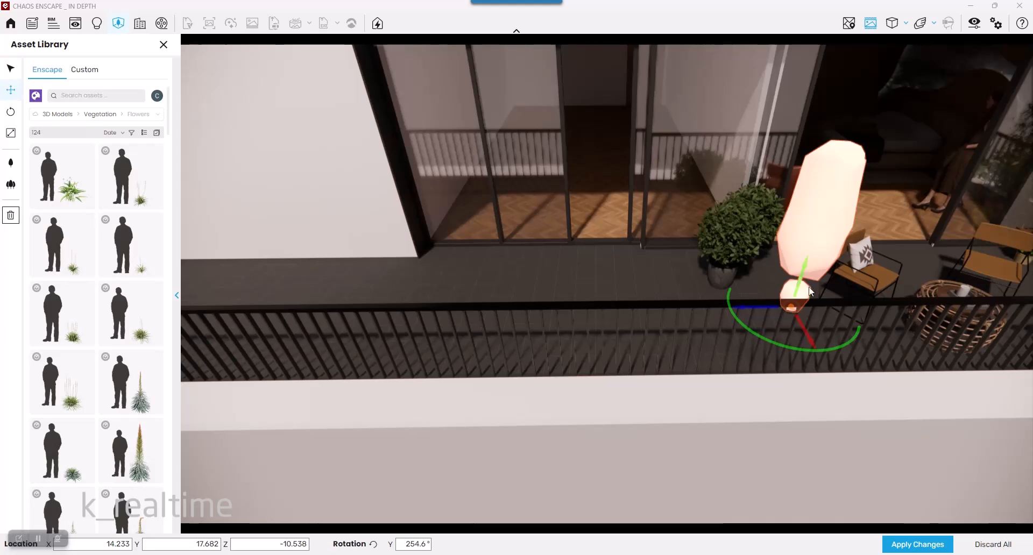
pyautogui.click(11, 113)
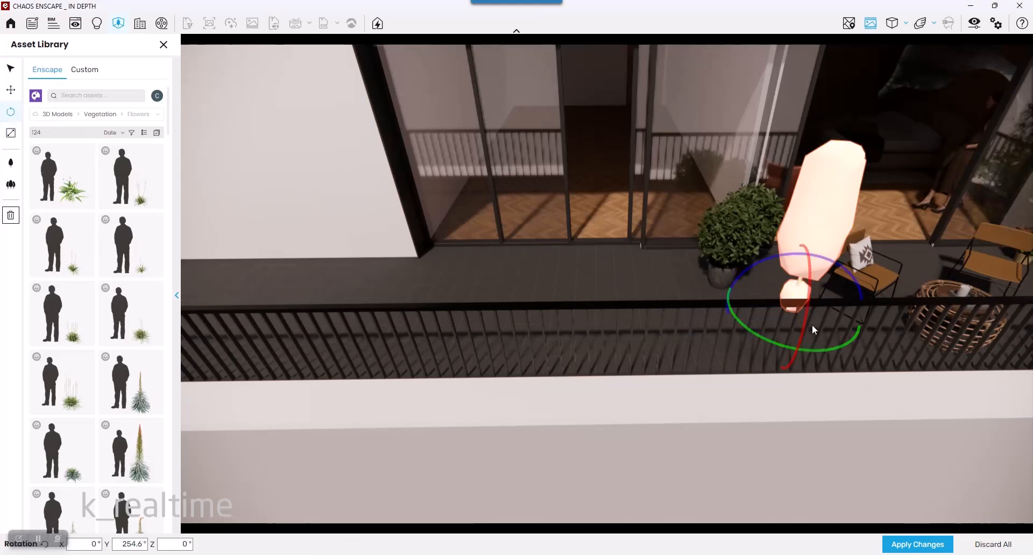
pyautogui.moveTo(758, 344); pyautogui.dragTo(812, 329)
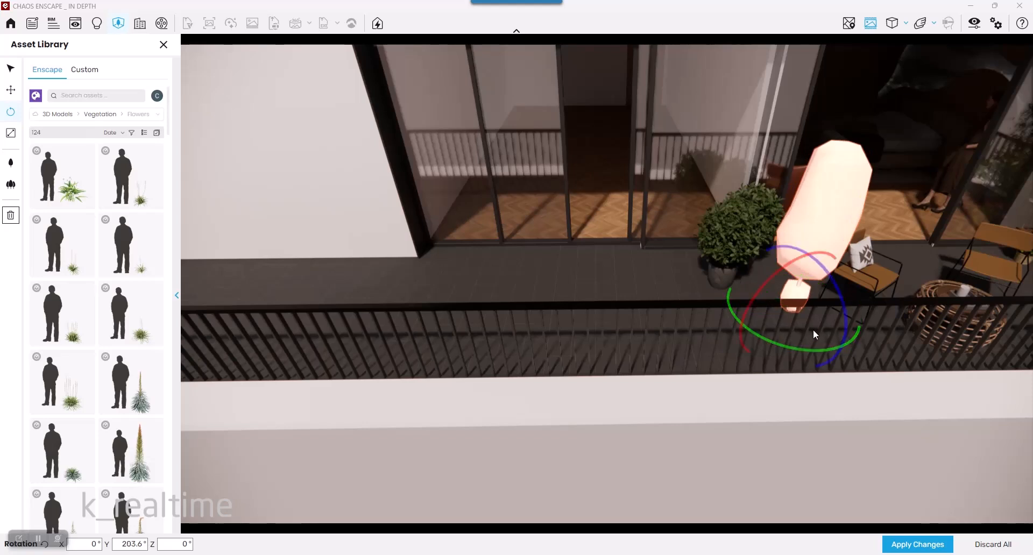
pyautogui.moveTo(835, 280)
pyautogui.mouseDown()
pyautogui.moveTo(812, 318)
pyautogui.moveTo(834, 279)
pyautogui.mouseUp()
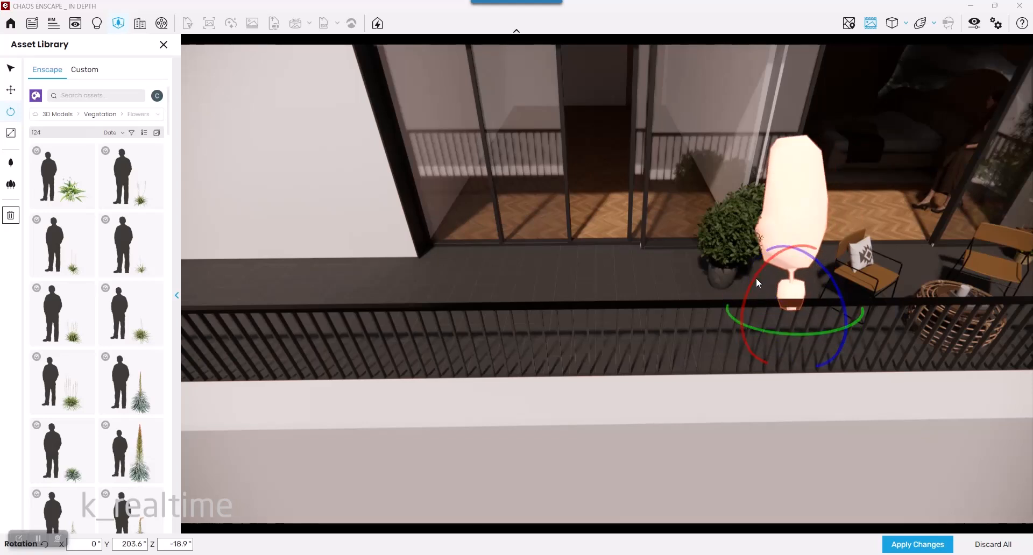
pyautogui.moveTo(756, 278)
pyautogui.mouseDown()
pyautogui.moveTo(754, 293)
pyautogui.moveTo(753, 277)
pyautogui.mouseUp()
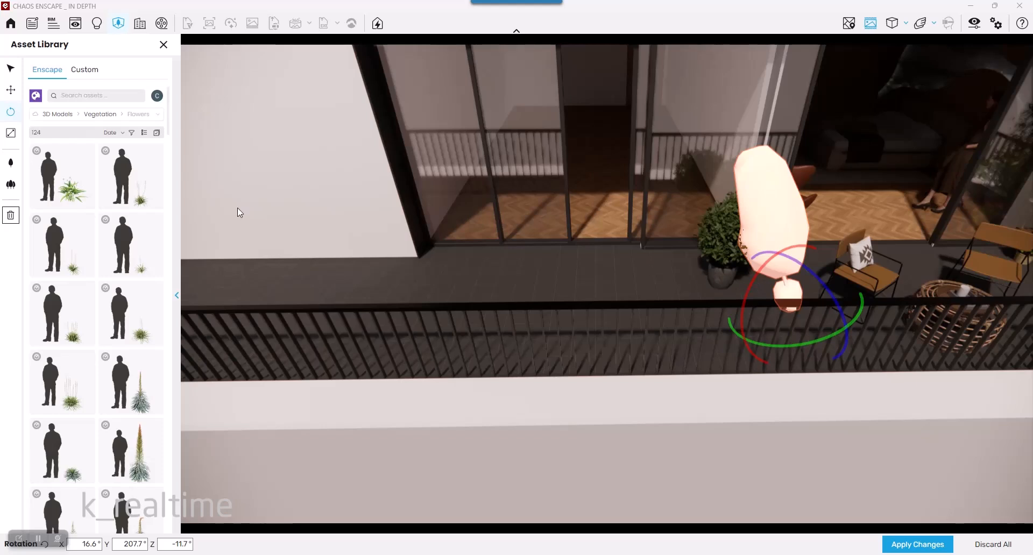
# - Scale the tall potted plant to about 139%, then discard all pending changes
pyautogui.click(10, 135)
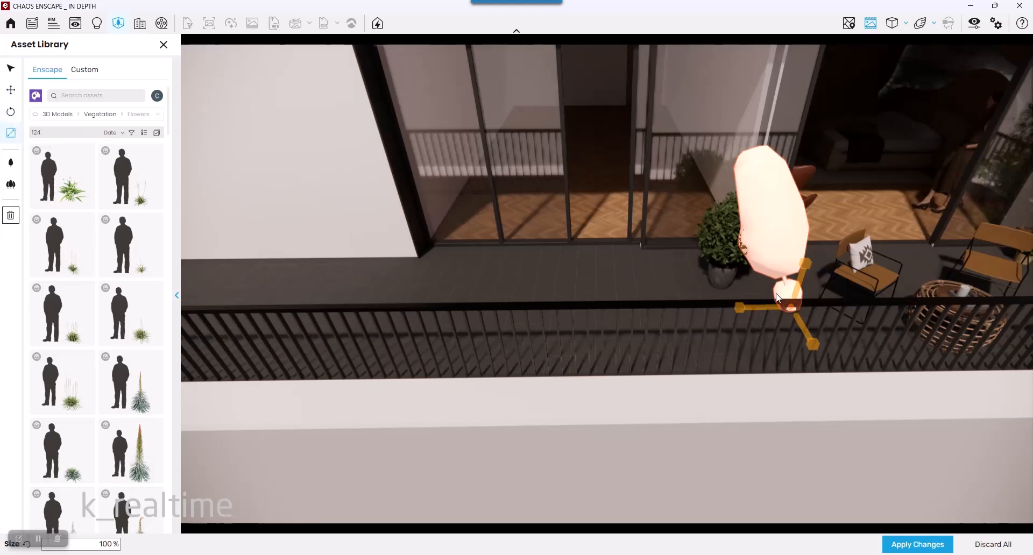
pyautogui.moveTo(790, 306); pyautogui.dragTo(816, 270)
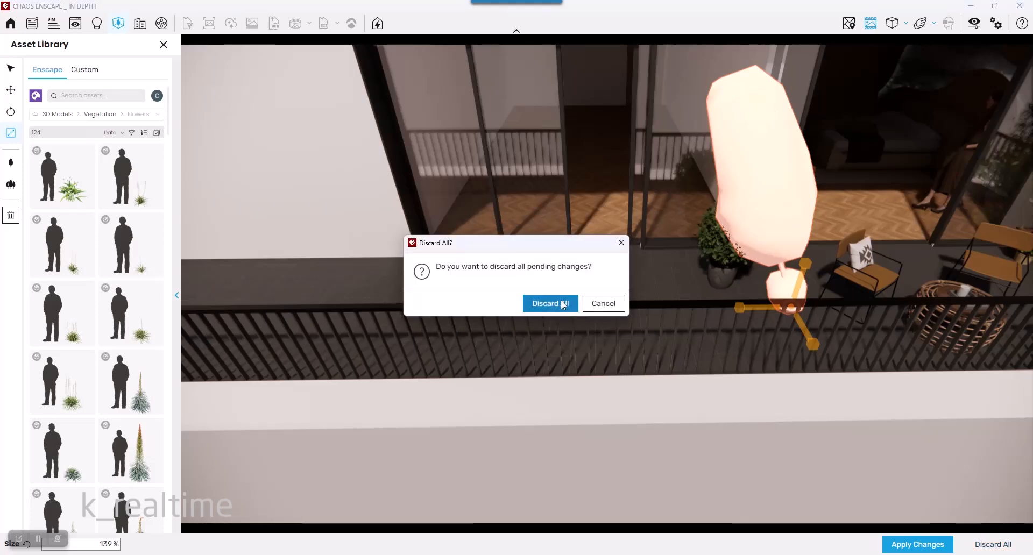
pyautogui.click(561, 302)
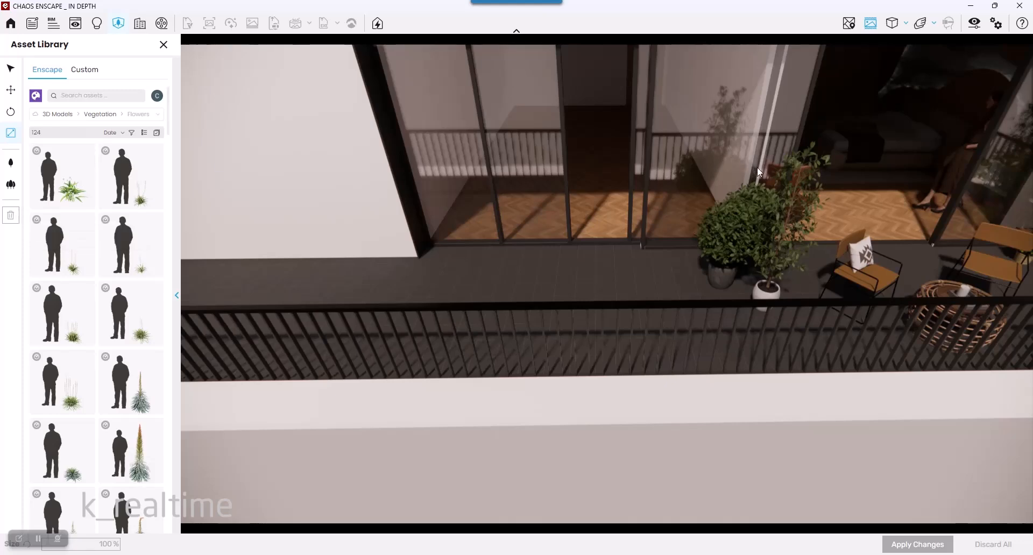
# - Select and remove the tall potted plant, then discard all pending changes
pyautogui.click(773, 299)
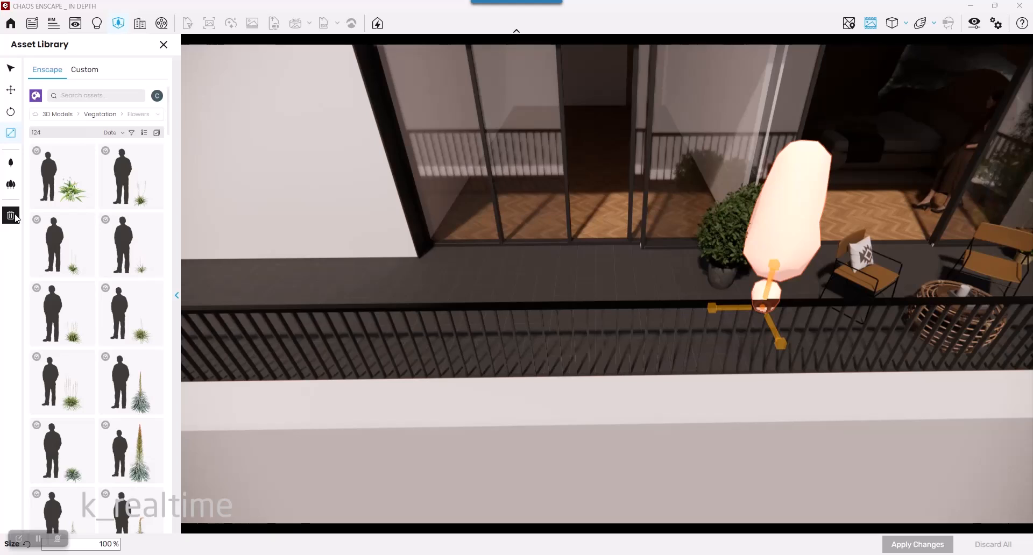
pyautogui.click(781, 296)
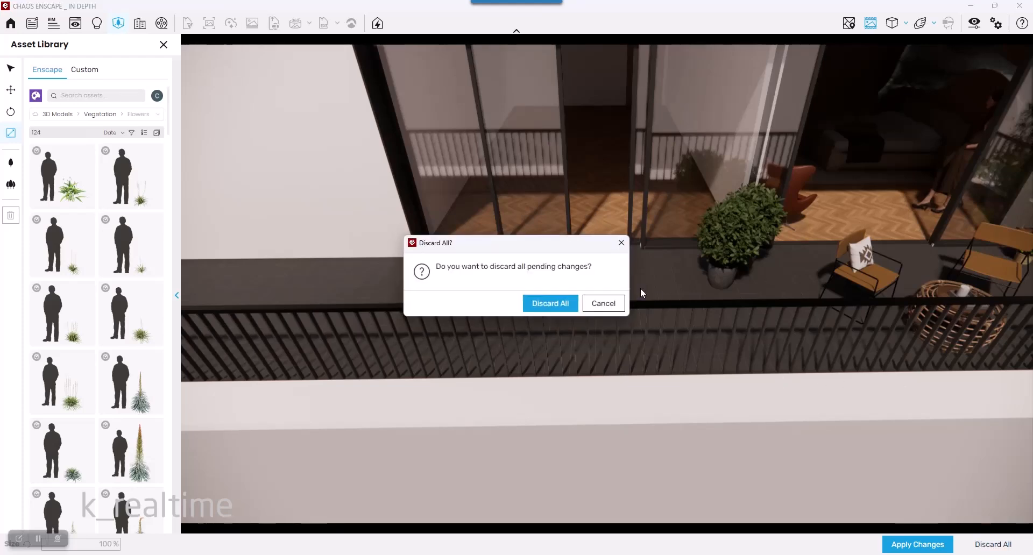
pyautogui.click(550, 303)
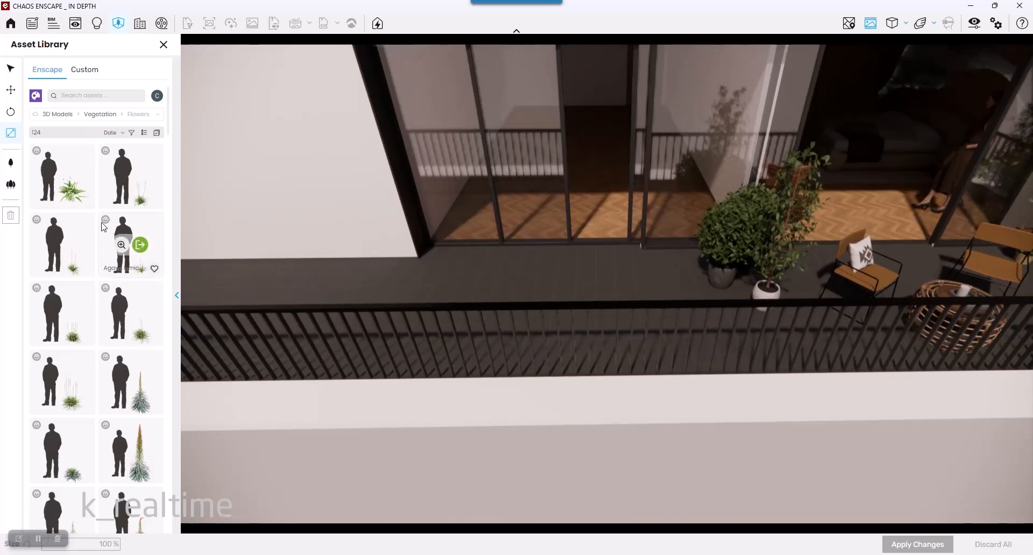
# - Place the first flower asset at three spots around the potted plants and apply the changes
pyautogui.click(74, 177)
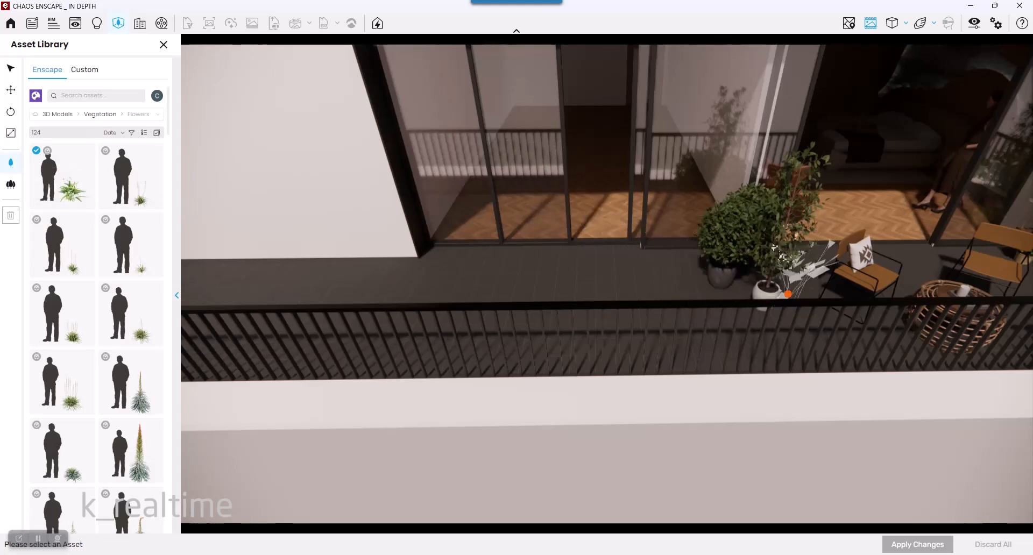
pyautogui.click(797, 292)
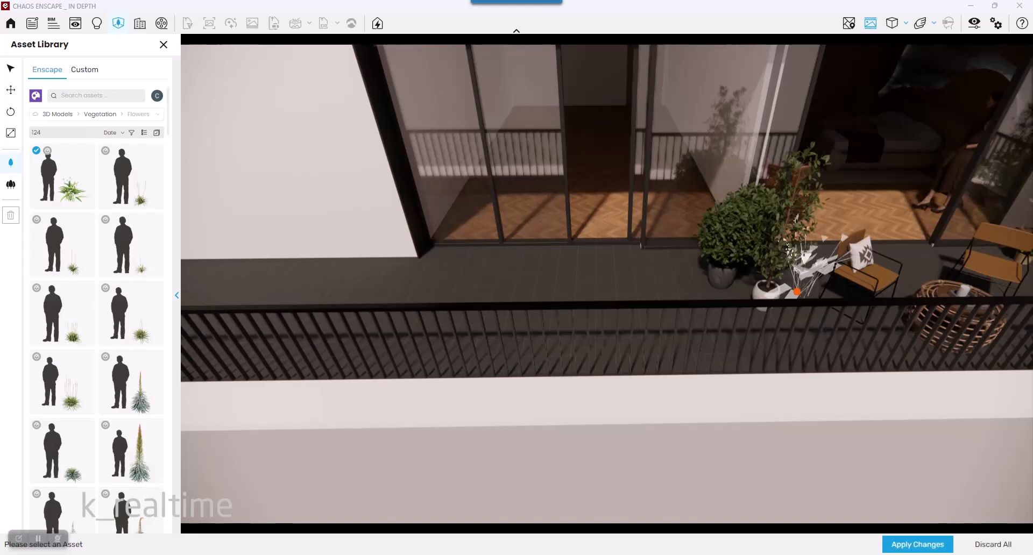
pyautogui.click(730, 295)
pyautogui.click(678, 268)
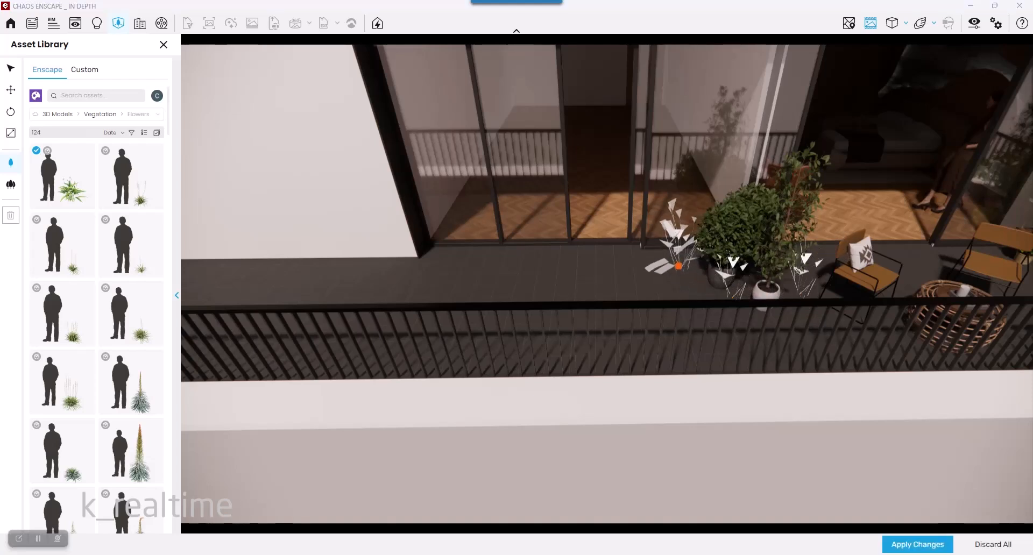
pyautogui.click(917, 544)
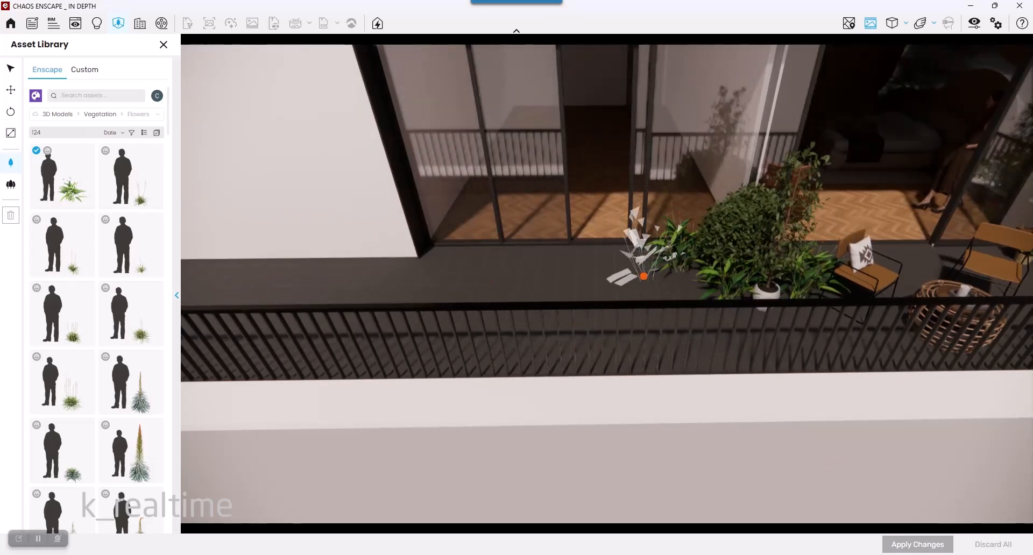
# - Switch to Multi Asset Placement and select the first two flower assets from the library
pyautogui.click(10, 68)
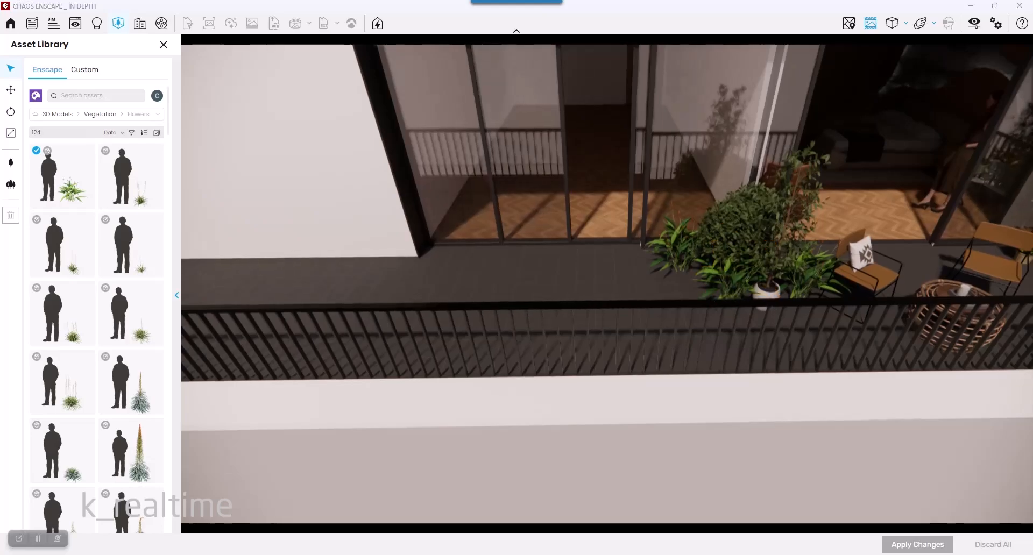
pyautogui.press('w')
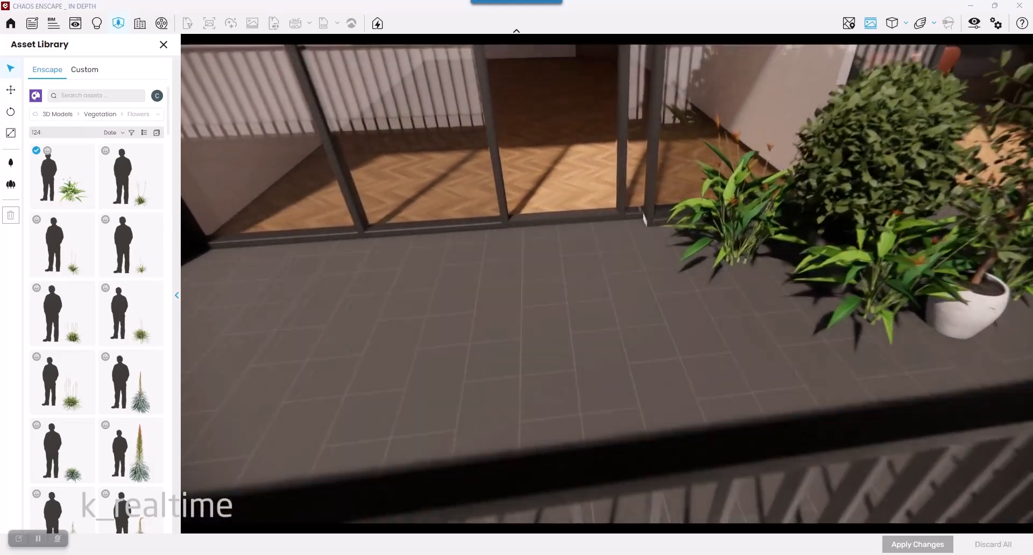
pyautogui.press('s')
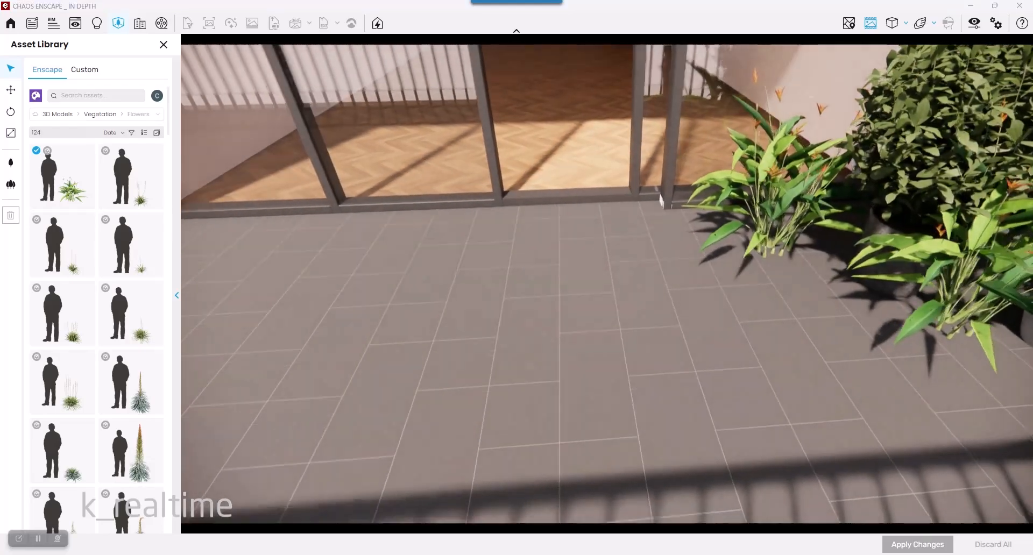
pyautogui.press('a')
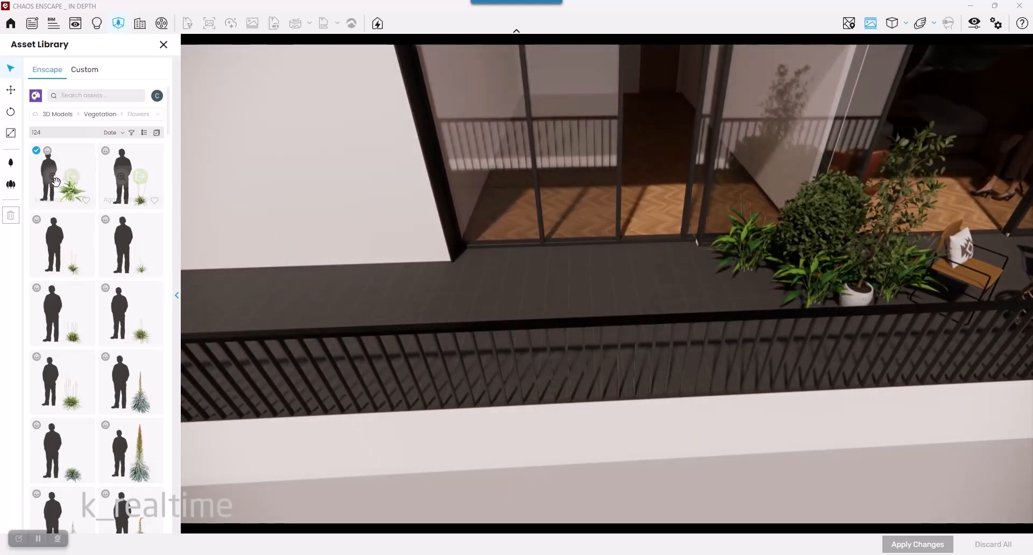
pyautogui.click(10, 192)
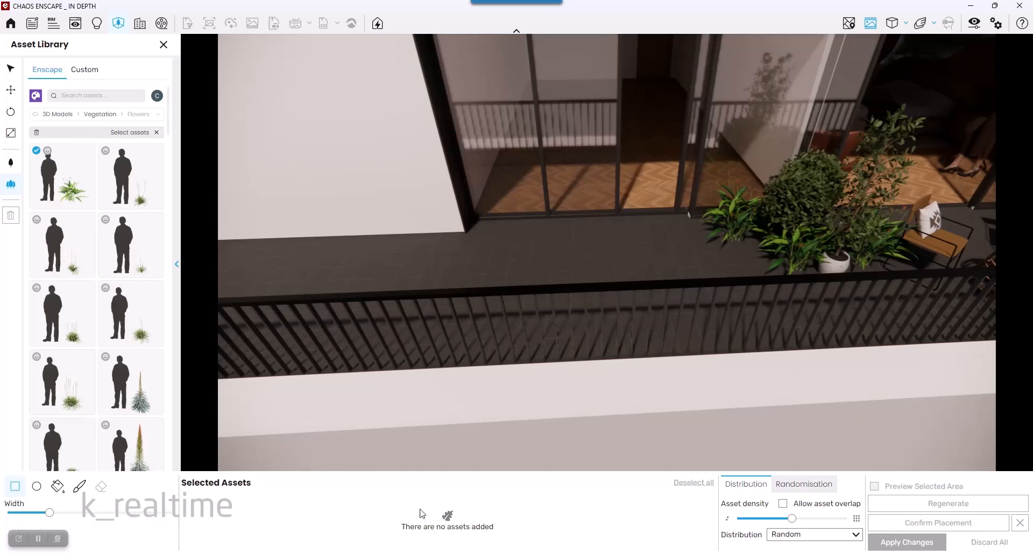
pyautogui.click(55, 186)
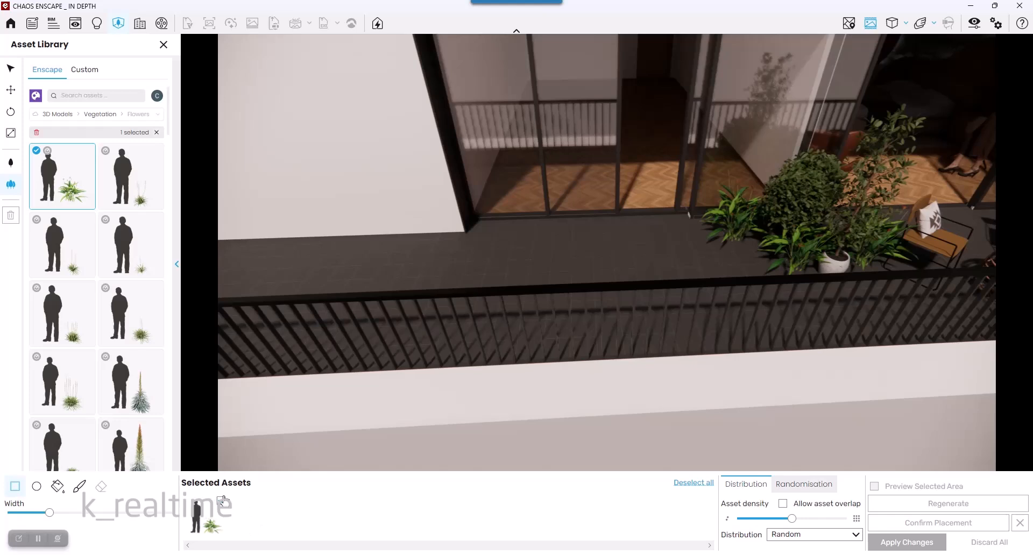
pyautogui.click(139, 191)
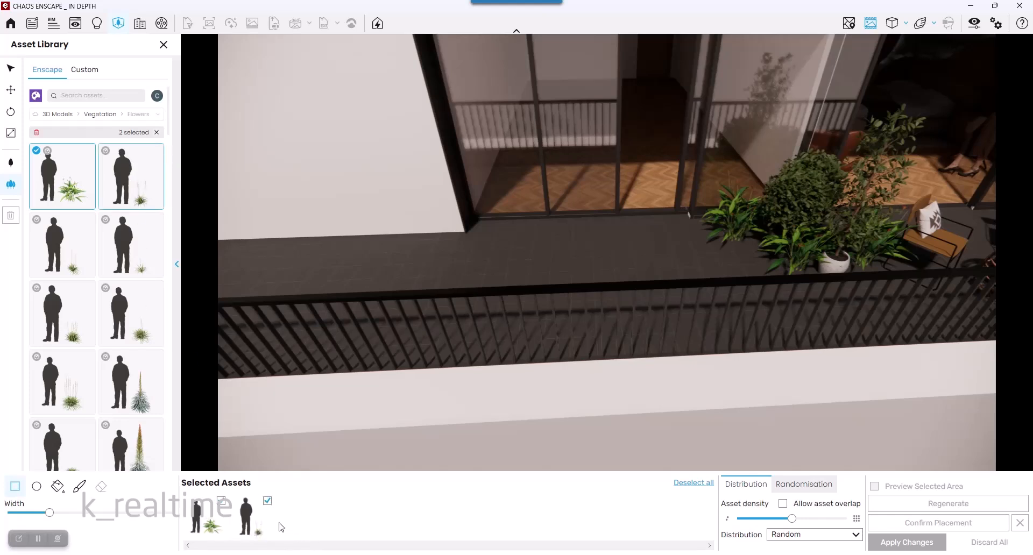
# - Add five more flower assets to the multi-placement selection, including the tall agave
pyautogui.click(129, 250)
pyautogui.click(132, 326)
pyautogui.click(80, 325)
pyautogui.click(75, 401)
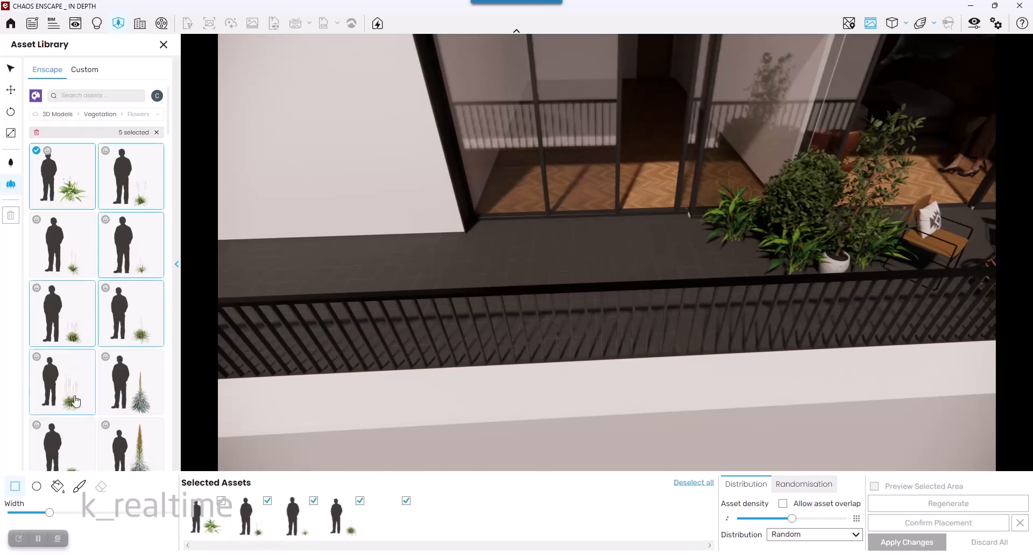
pyautogui.click(137, 398)
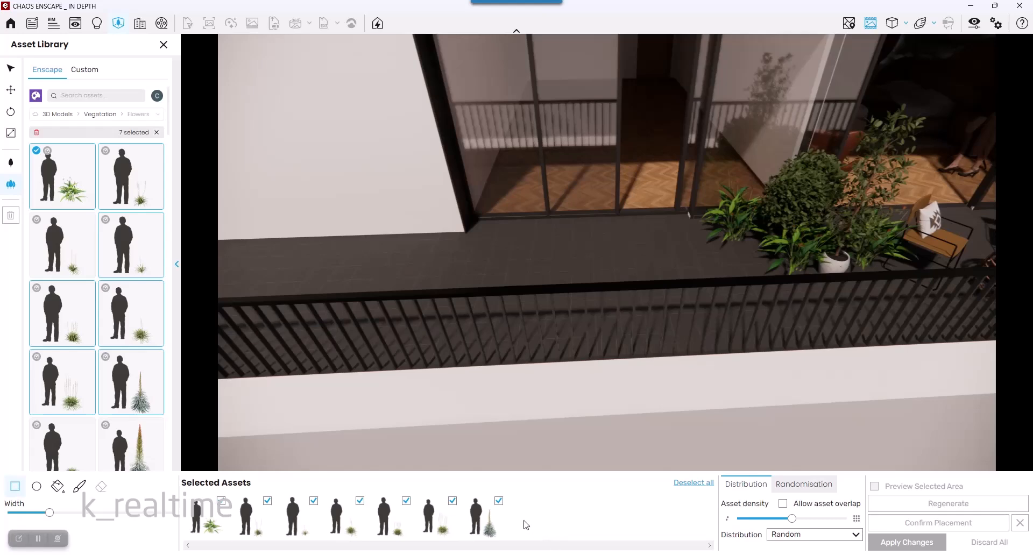
pyautogui.click(499, 502)
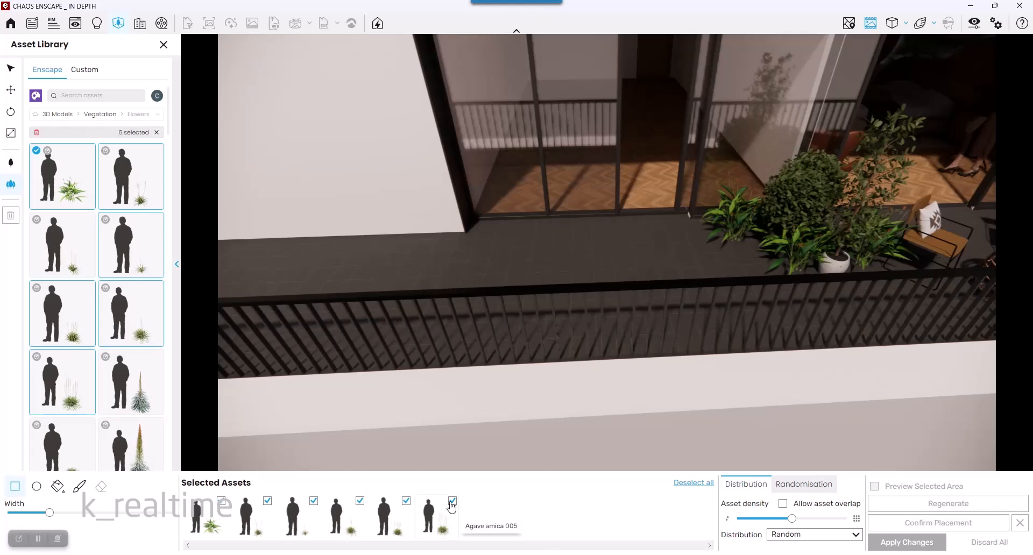
pyautogui.click(452, 501)
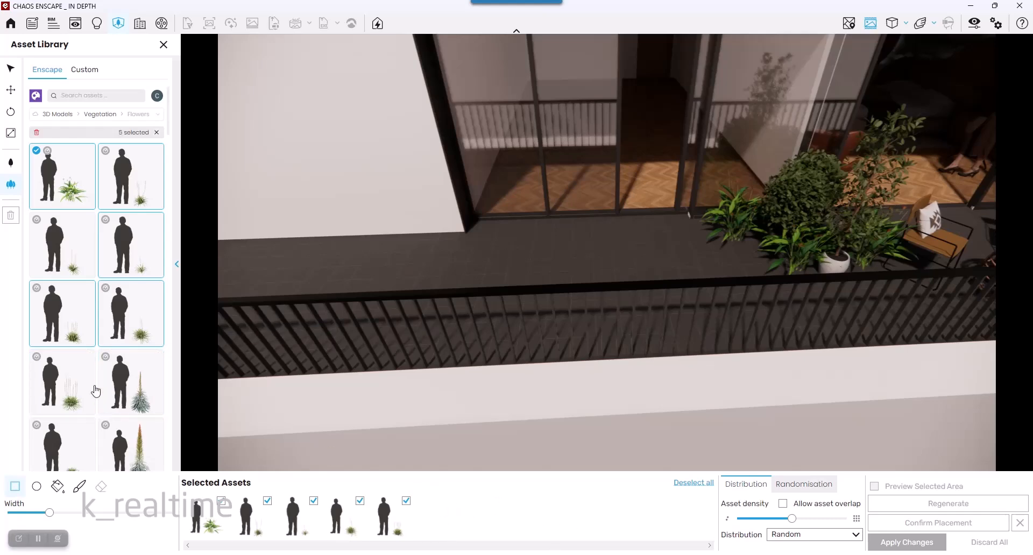
pyautogui.click(120, 398)
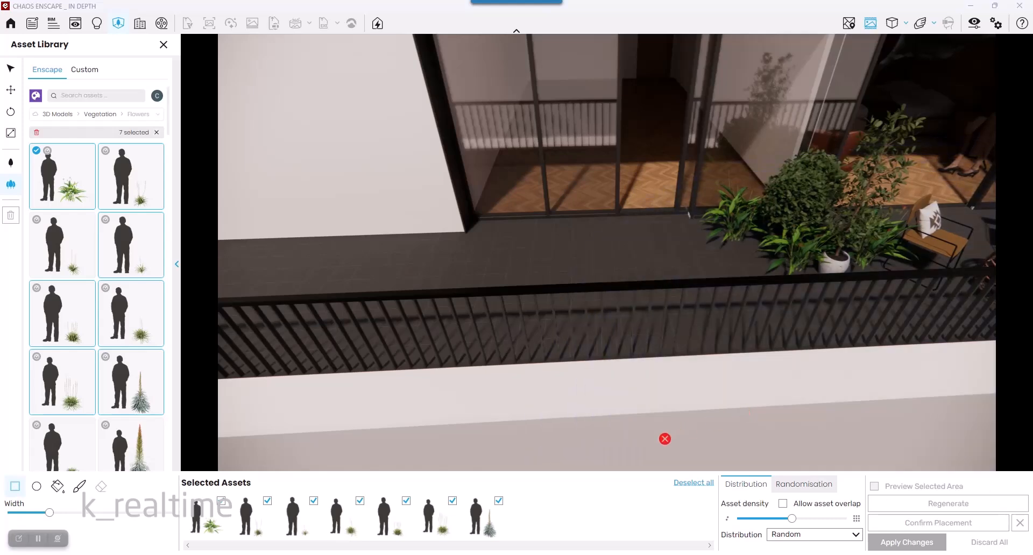
# - Draw a rectangular placement area along the balcony floor and widen it slightly
pyautogui.scroll(-5, 633, 406)
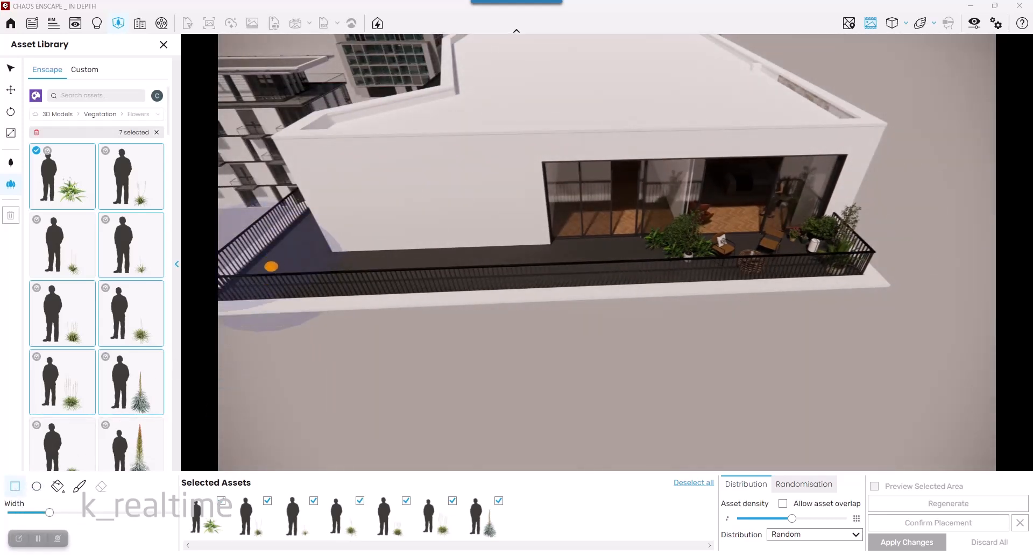
pyautogui.click(270, 268)
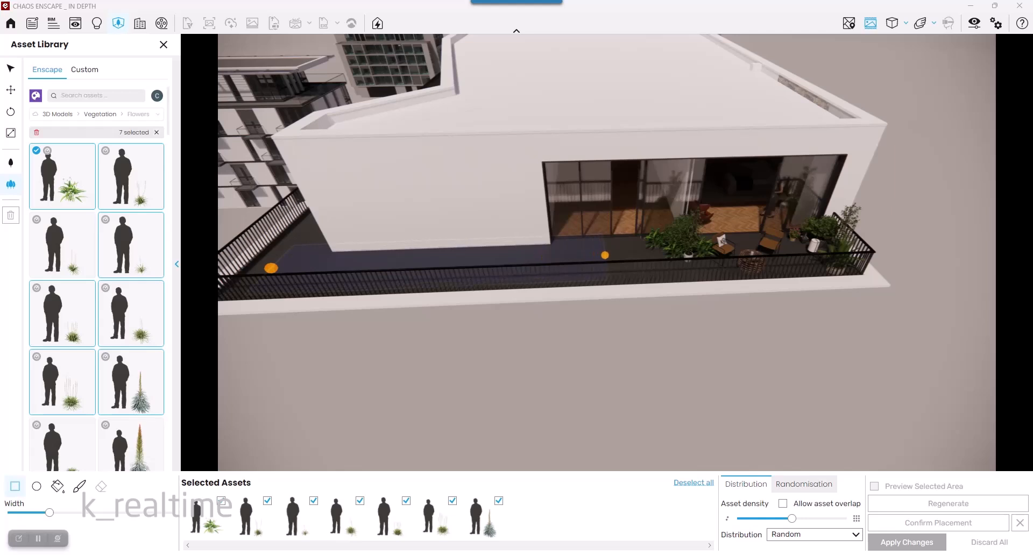
pyautogui.click(633, 253)
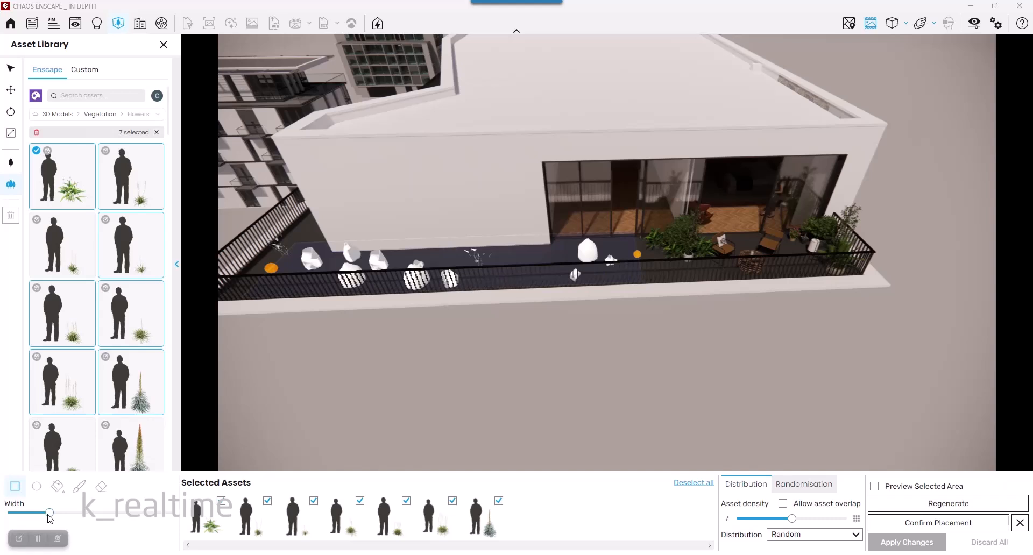
pyautogui.moveTo(49, 517)
pyautogui.mouseDown()
pyautogui.moveTo(97, 519)
pyautogui.moveTo(31, 514)
pyautogui.moveTo(91, 515)
pyautogui.moveTo(52, 517)
pyautogui.mouseUp()
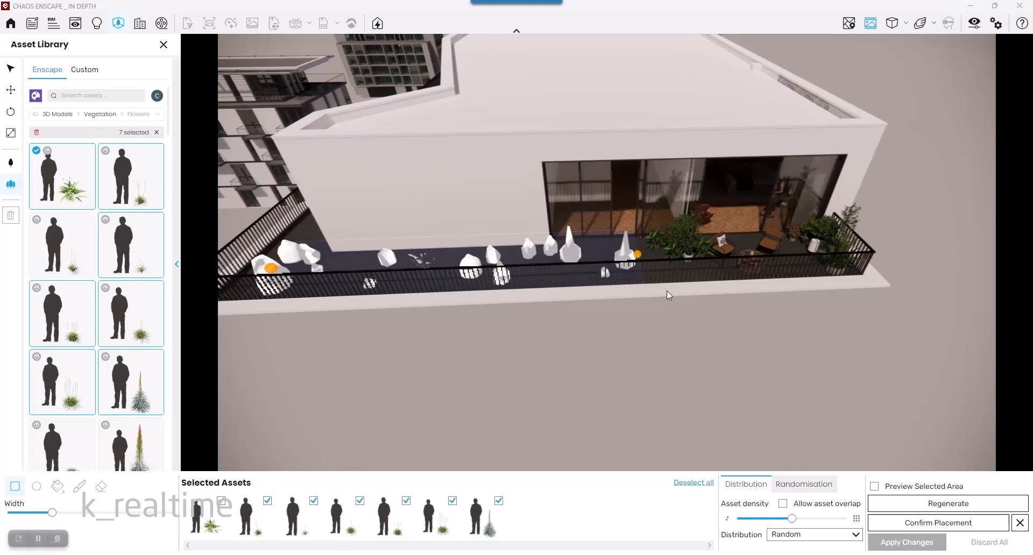
# - Adjust the asset density and enable Allow asset overlap for the scattered flowers
pyautogui.press('a')
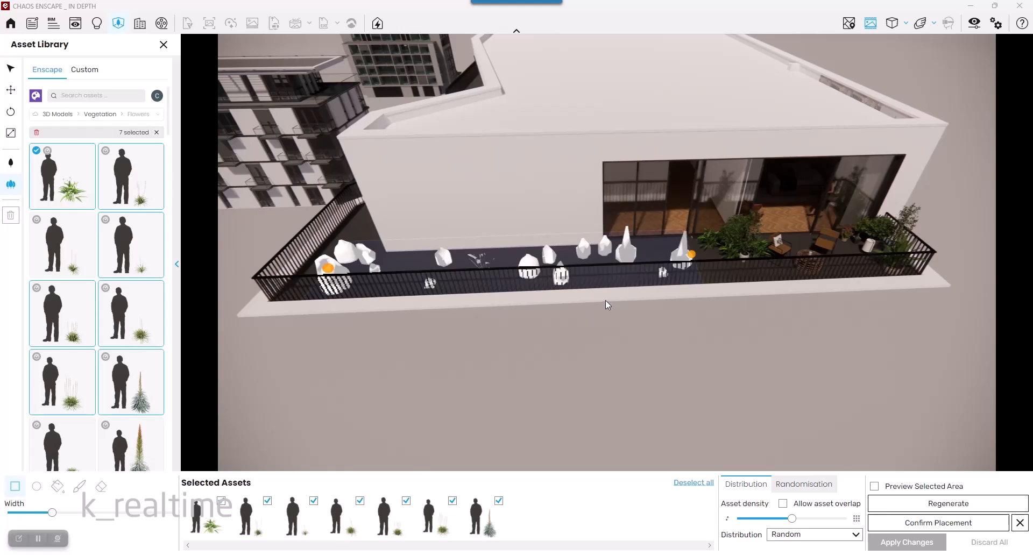
pyautogui.press('a')
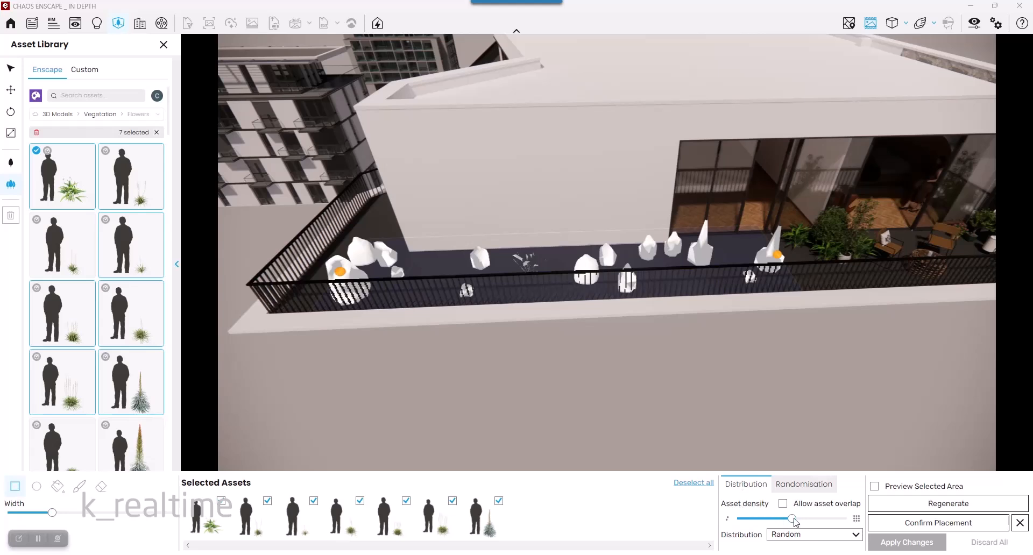
pyautogui.moveTo(793, 519); pyautogui.dragTo(762, 520)
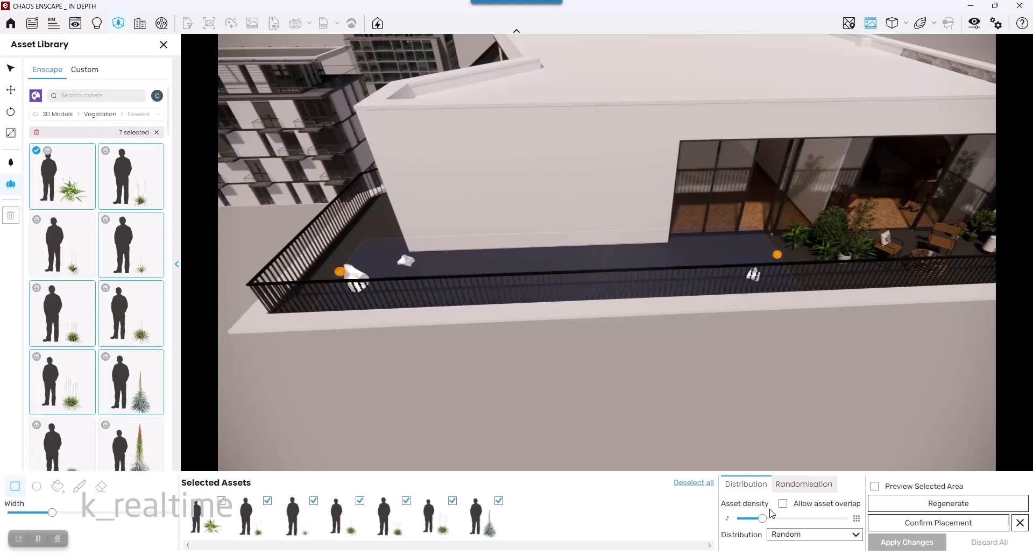
pyautogui.moveTo(762, 520); pyautogui.dragTo(796, 524)
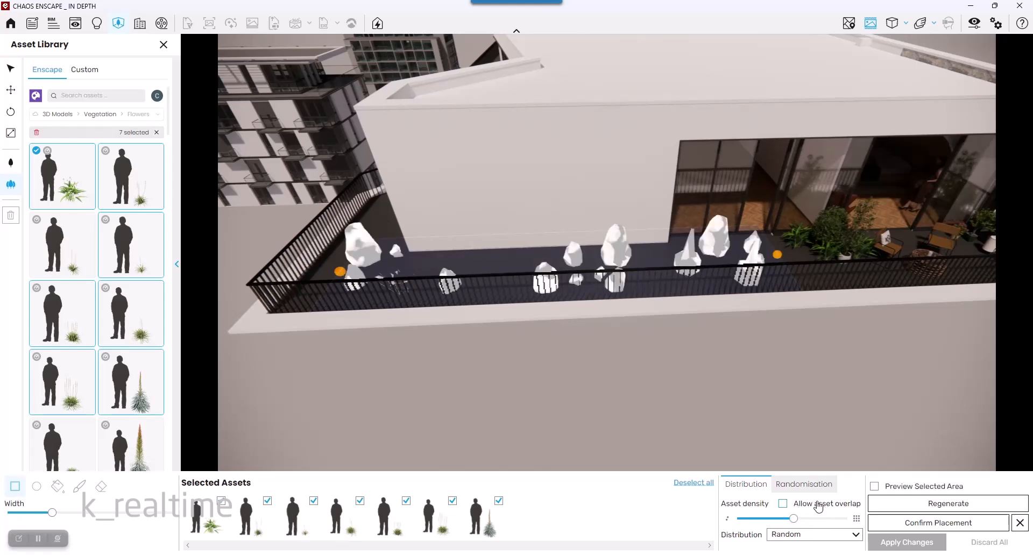
pyautogui.click(782, 505)
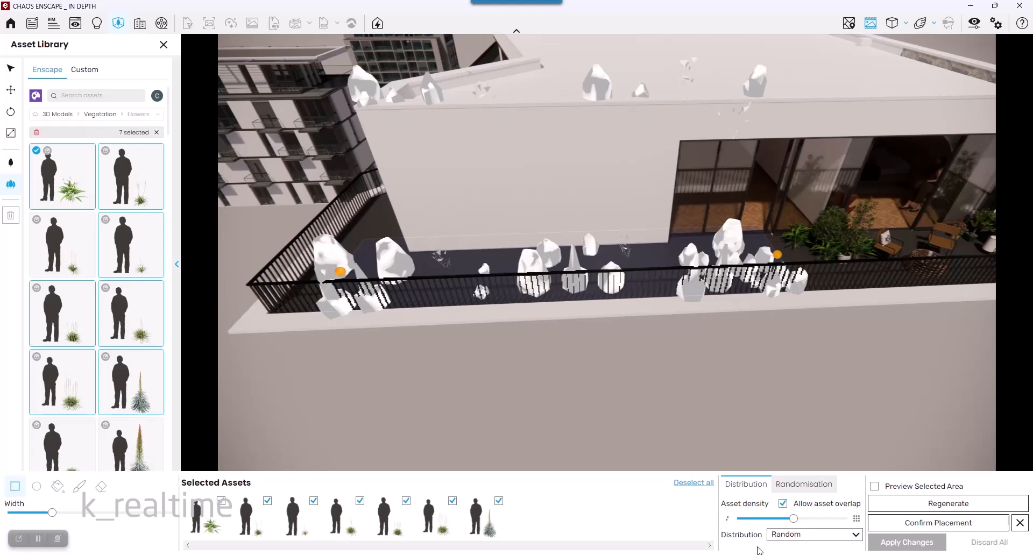
# - Try the Uniform and Jitter distributions before switching back to Random
pyautogui.click(790, 537)
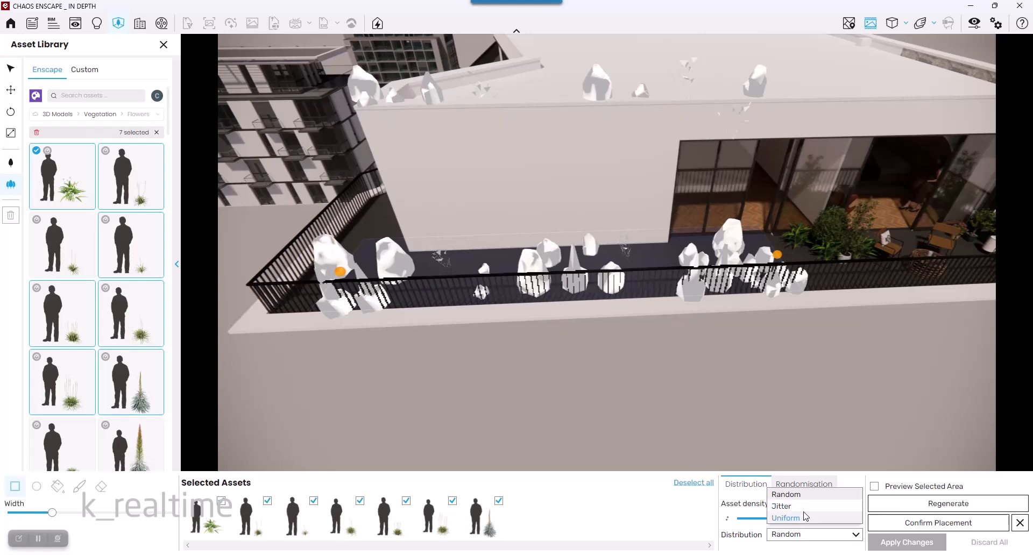
pyautogui.click(805, 519)
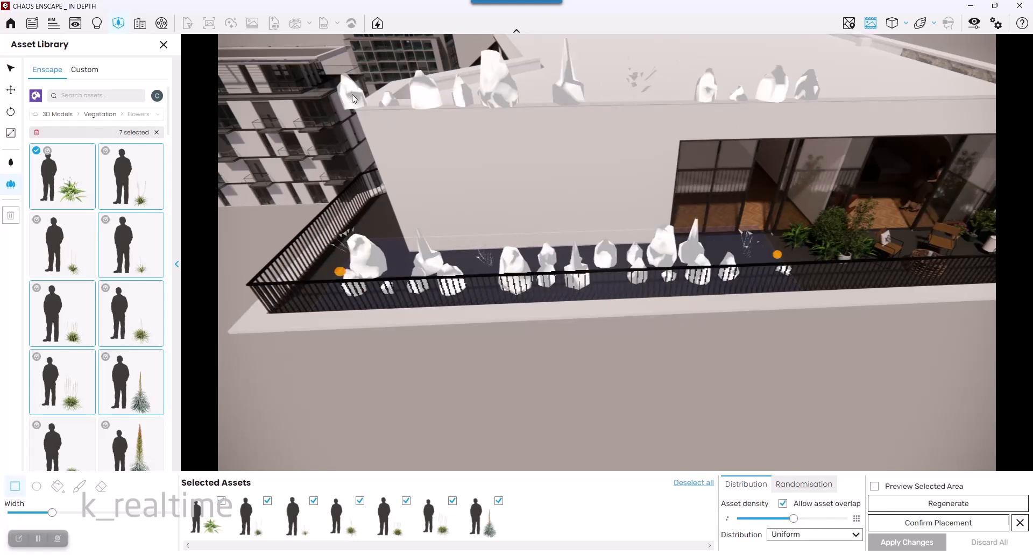
pyautogui.click(808, 535)
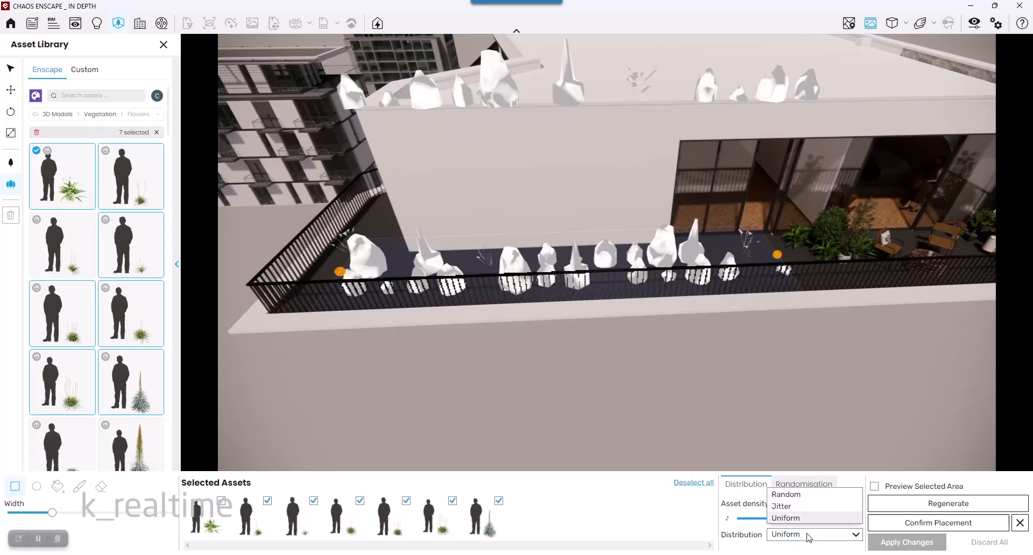
pyautogui.click(801, 508)
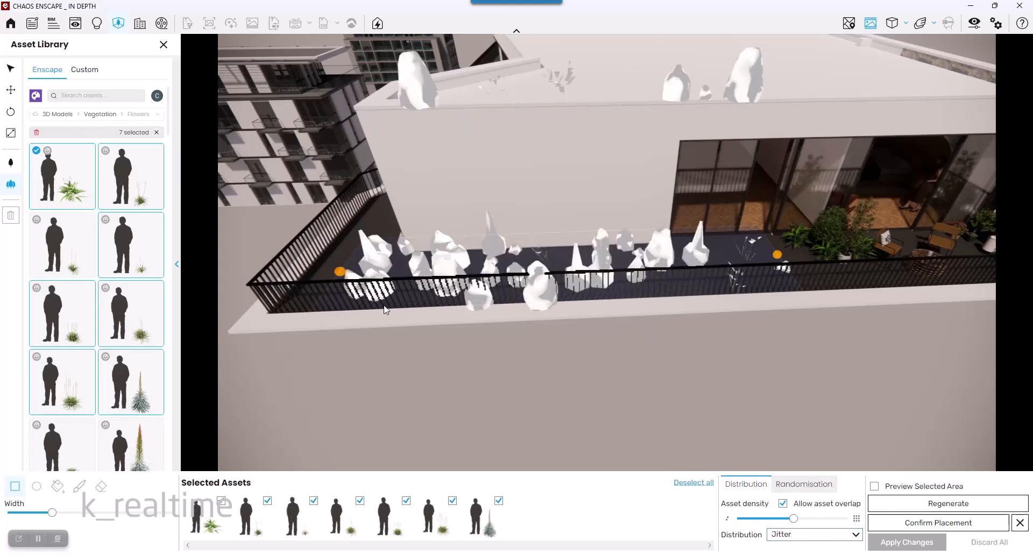
pyautogui.click(808, 536)
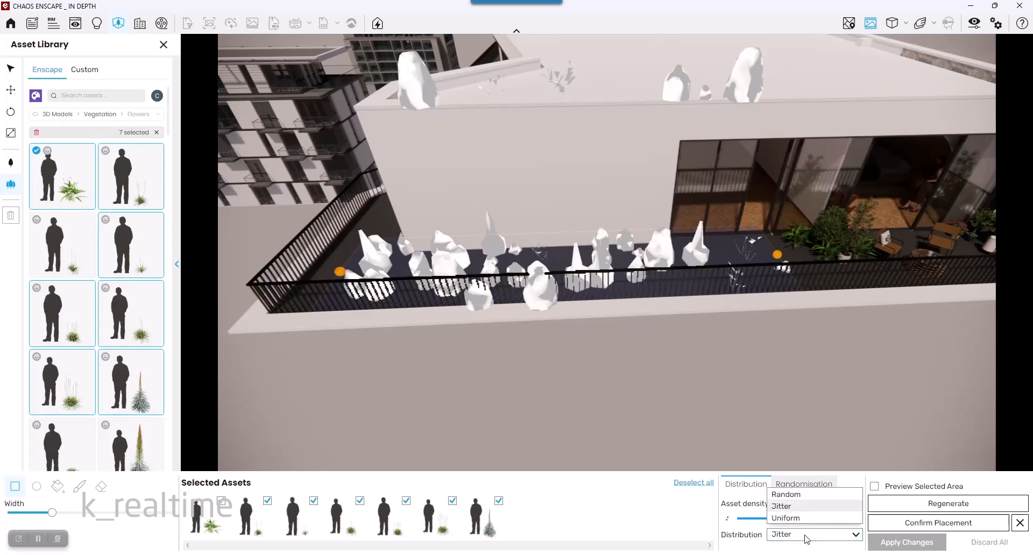
pyautogui.click(801, 496)
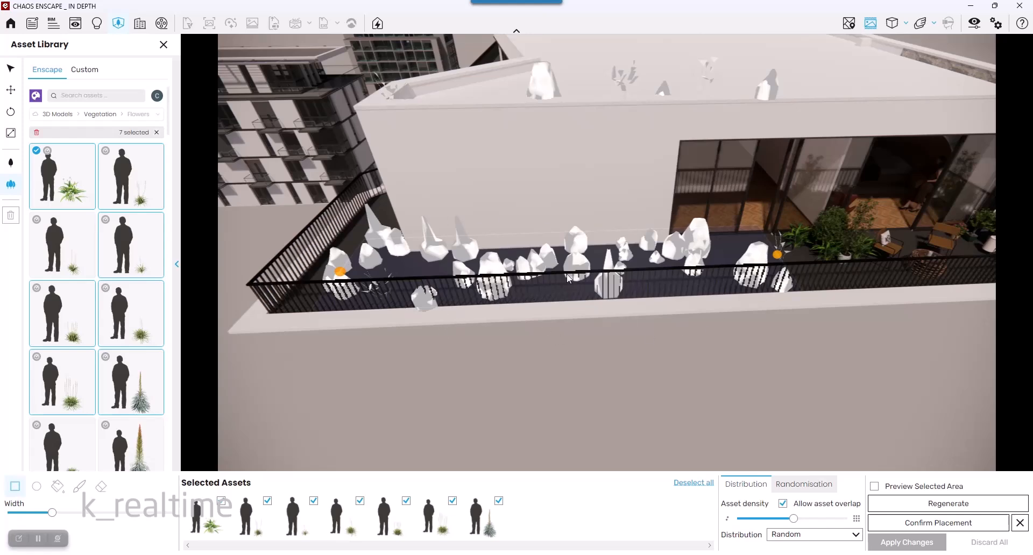
# - Keep random rotation enabled, set scaling randomisation to 1.5%, and preview the selected area
pyautogui.click(823, 484)
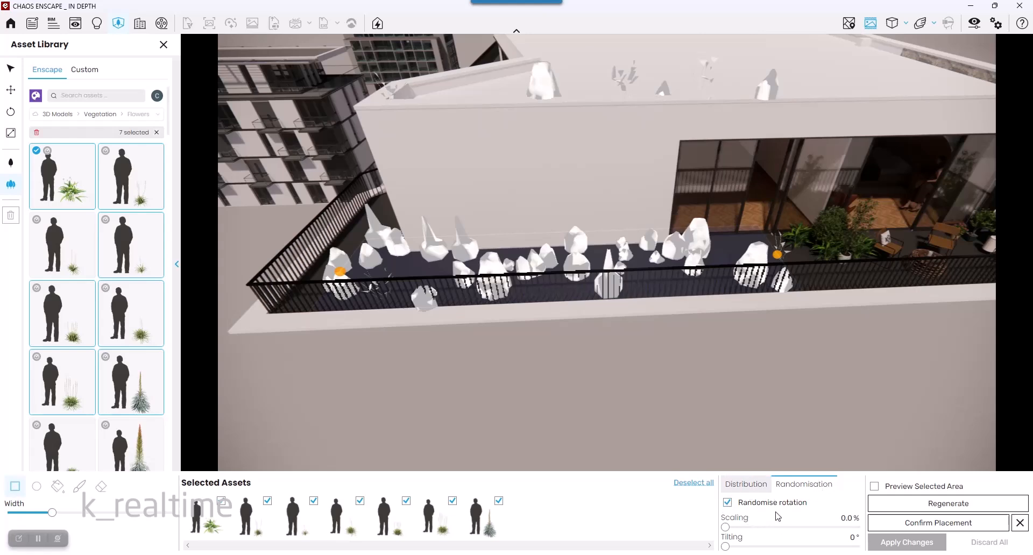
pyautogui.click(728, 505)
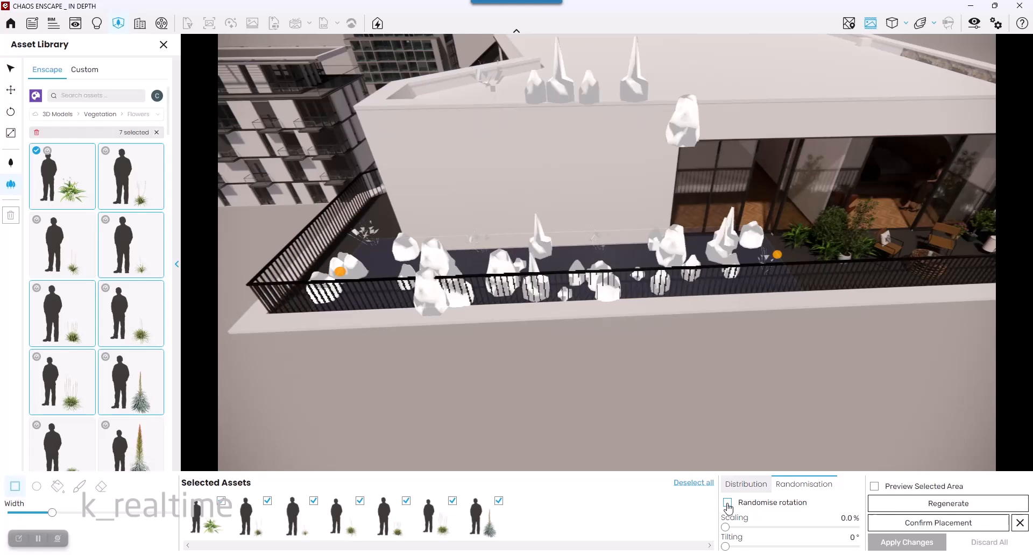
pyautogui.click(727, 503)
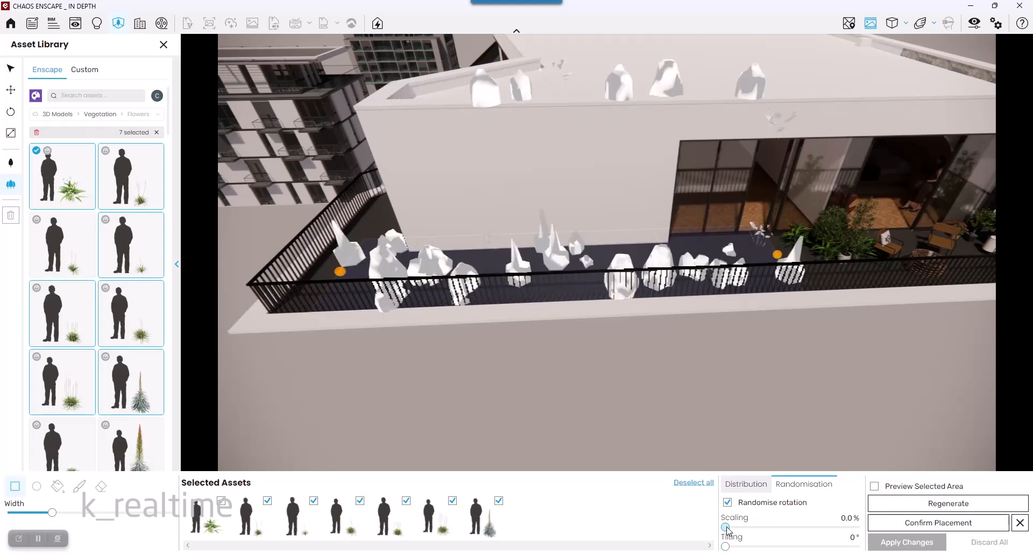
pyautogui.moveTo(726, 527); pyautogui.dragTo(745, 528)
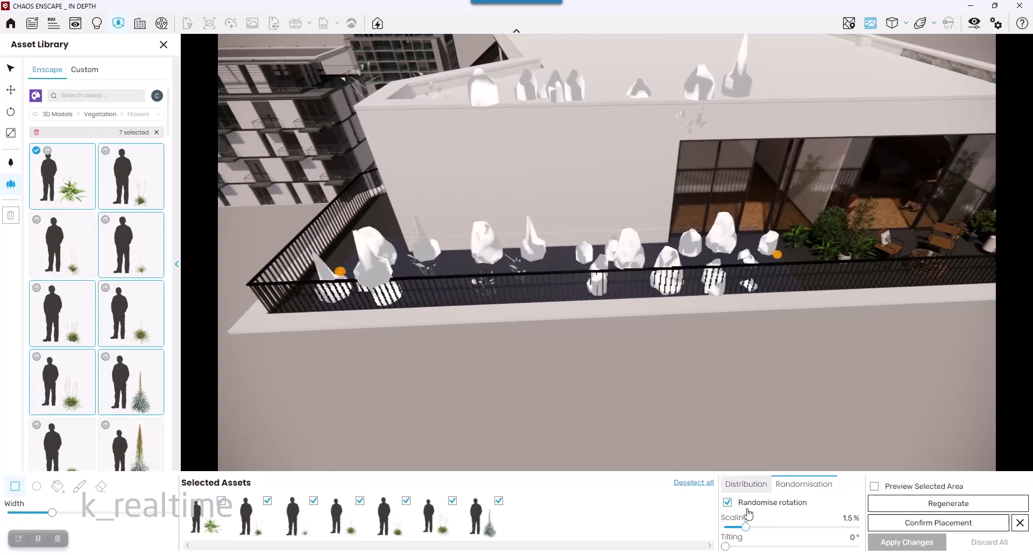
pyautogui.click(874, 486)
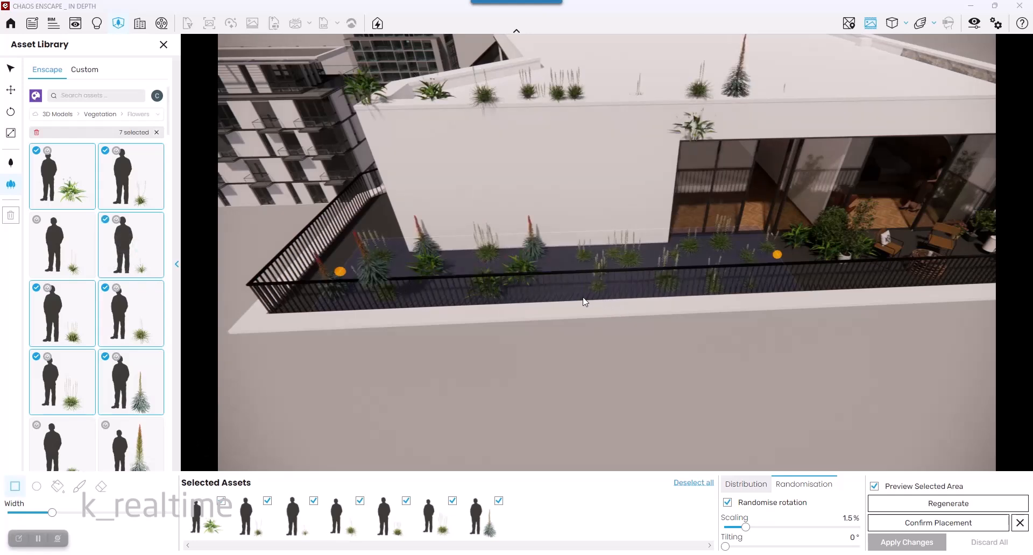
# - Try a tilting randomisation of 7° and reset it to 0°
pyautogui.scroll(5, 477, 273)
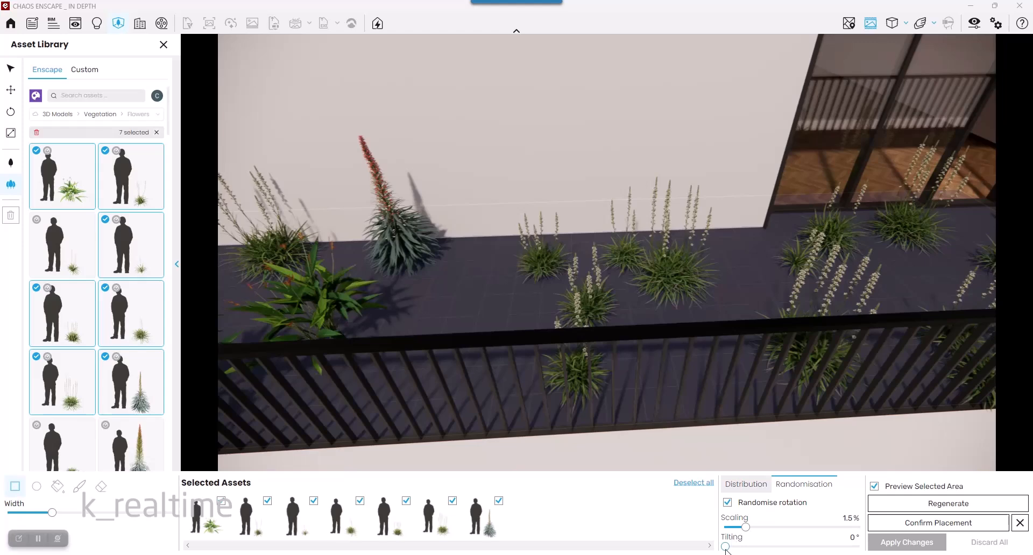
pyautogui.moveTo(725, 548); pyautogui.dragTo(735, 548)
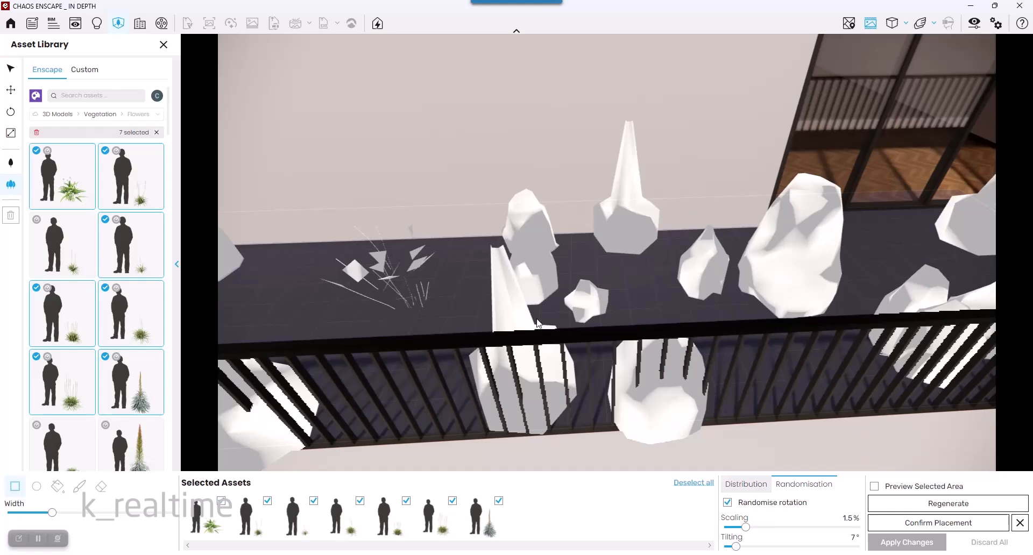
pyautogui.moveTo(737, 548); pyautogui.dragTo(725, 547)
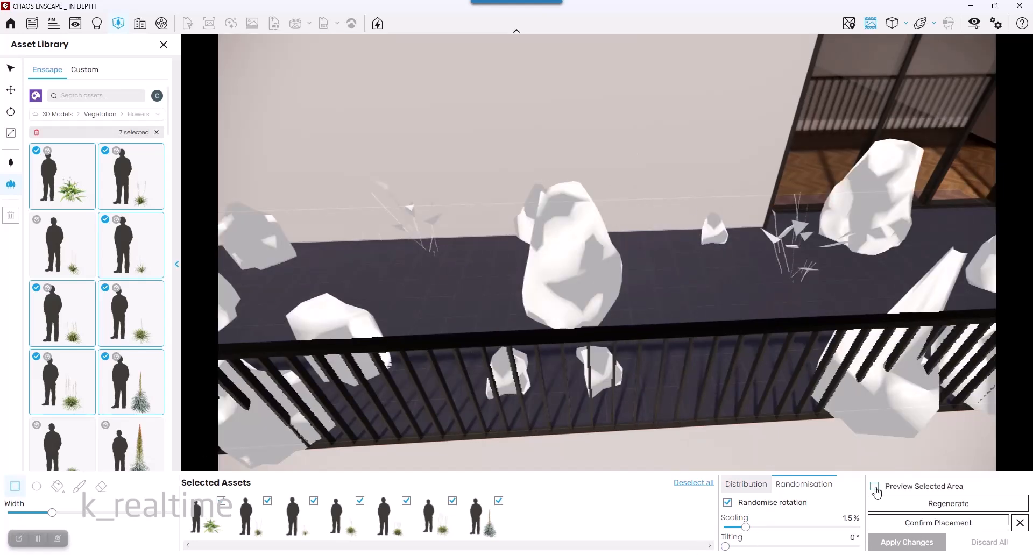
# - Regenerate the scatter twice, then confirm the placement and apply the changes
pyautogui.click(946, 504)
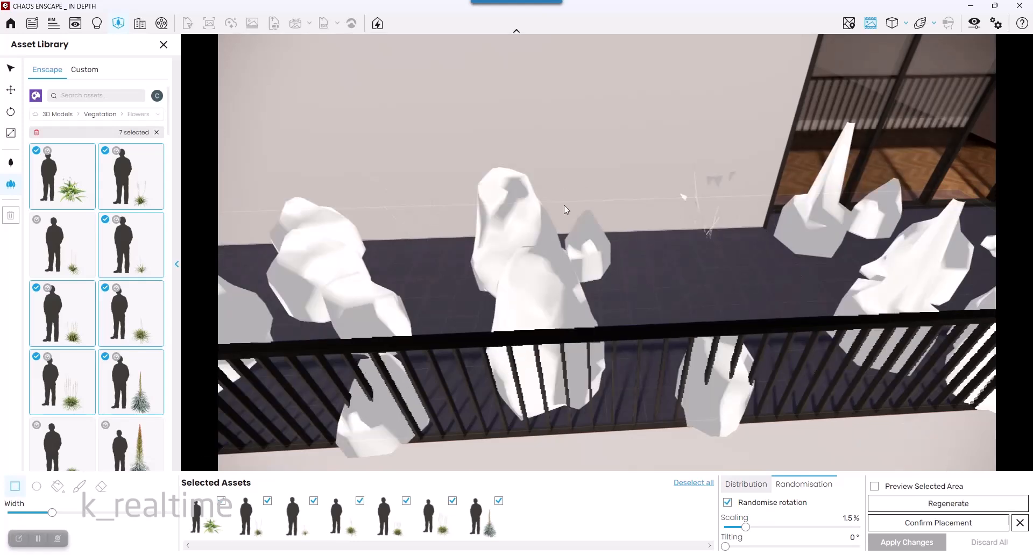
pyautogui.scroll(-5, 633, 317)
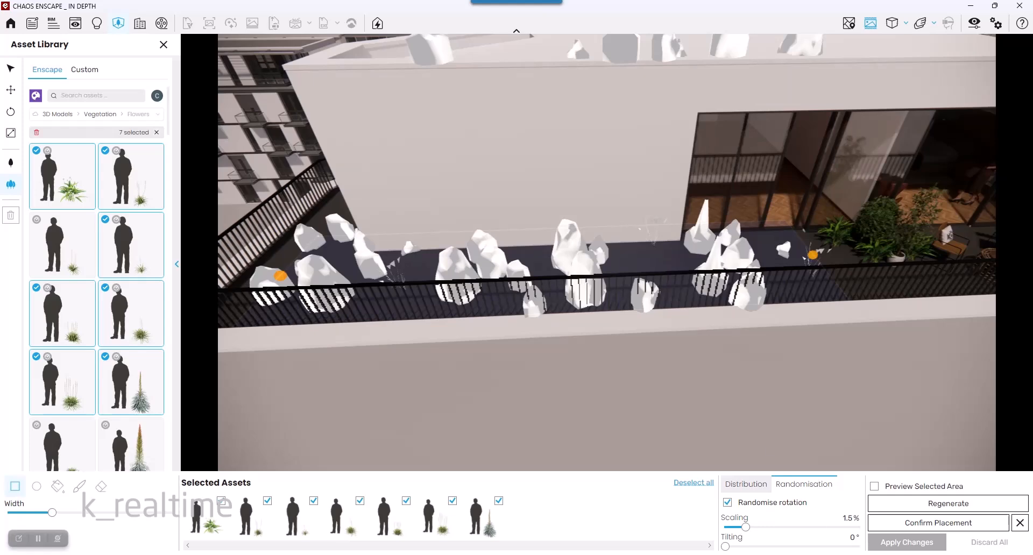
pyautogui.click(946, 503)
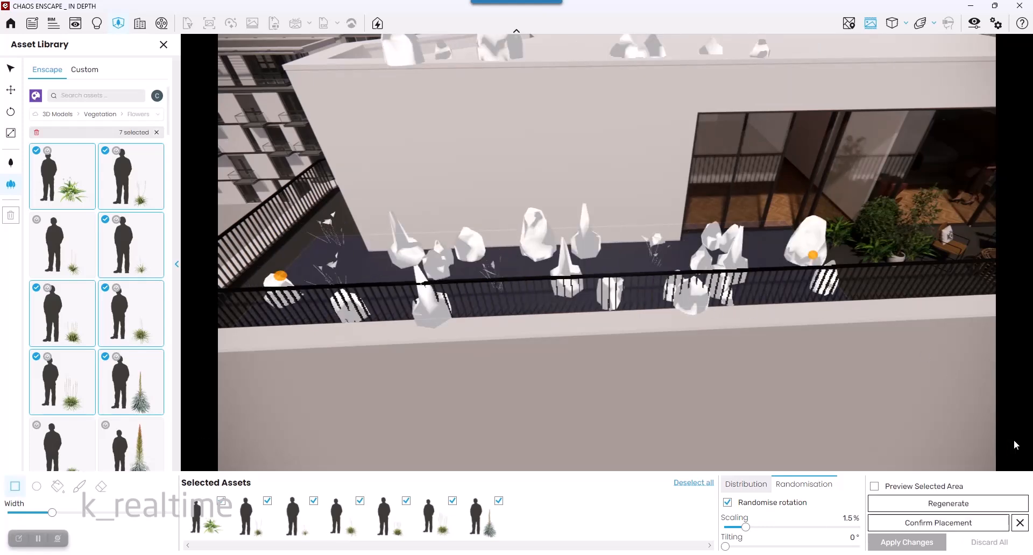
pyautogui.click(958, 523)
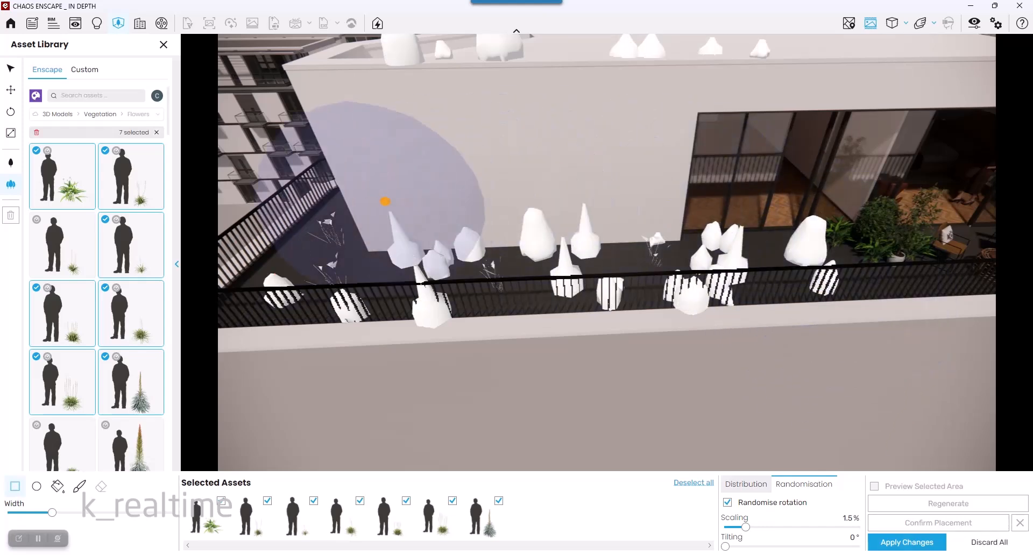
pyautogui.click(913, 543)
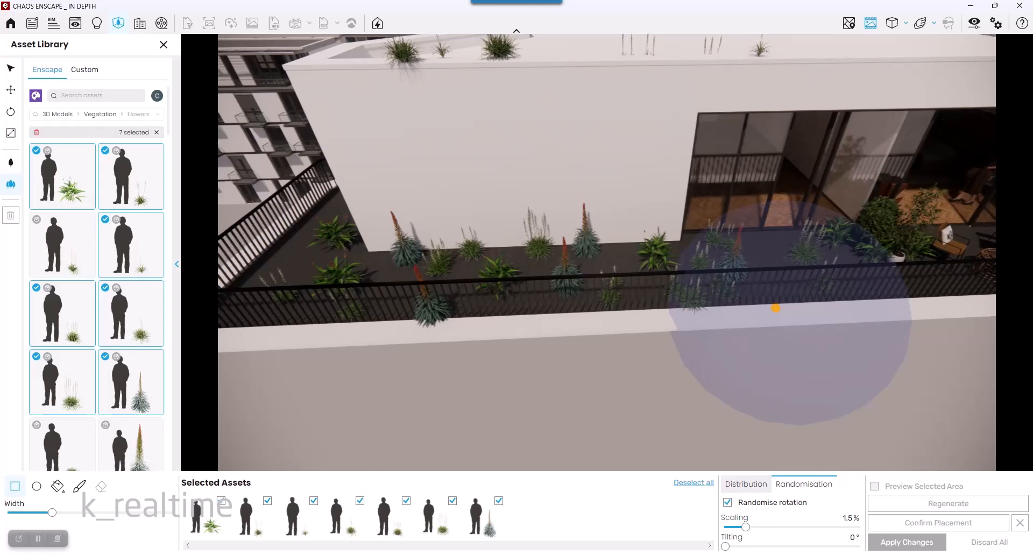
# - Draw a circular placement area on the balcony's left side and discard the pending placement
pyautogui.moveTo(799, 304); pyautogui.dragTo(689, 309, button='right')
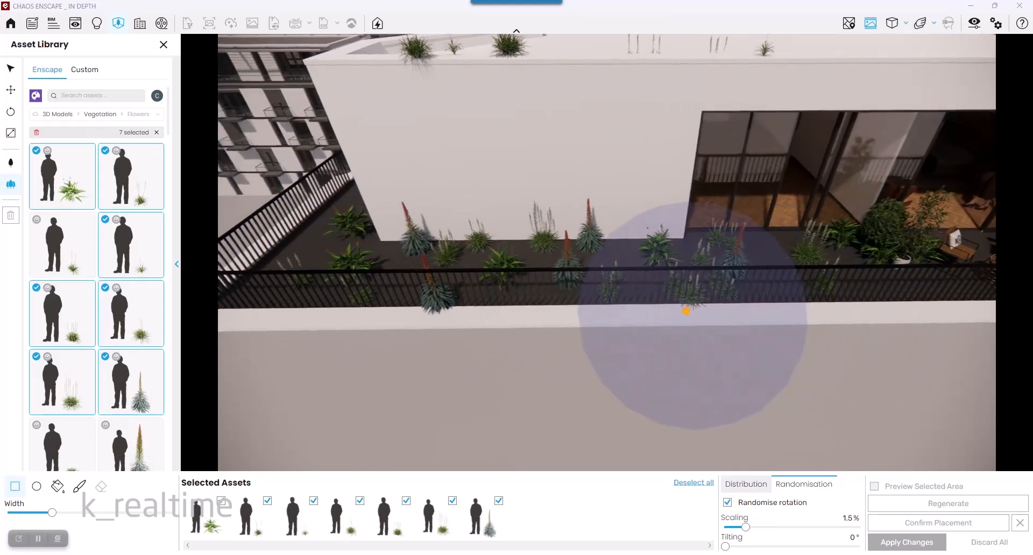
pyautogui.press('a')
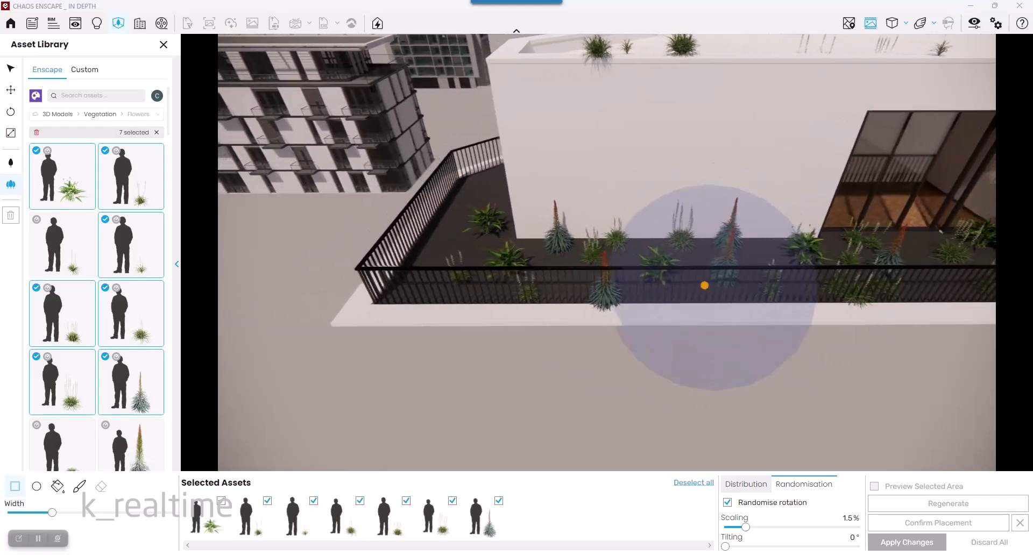
pyautogui.press('d')
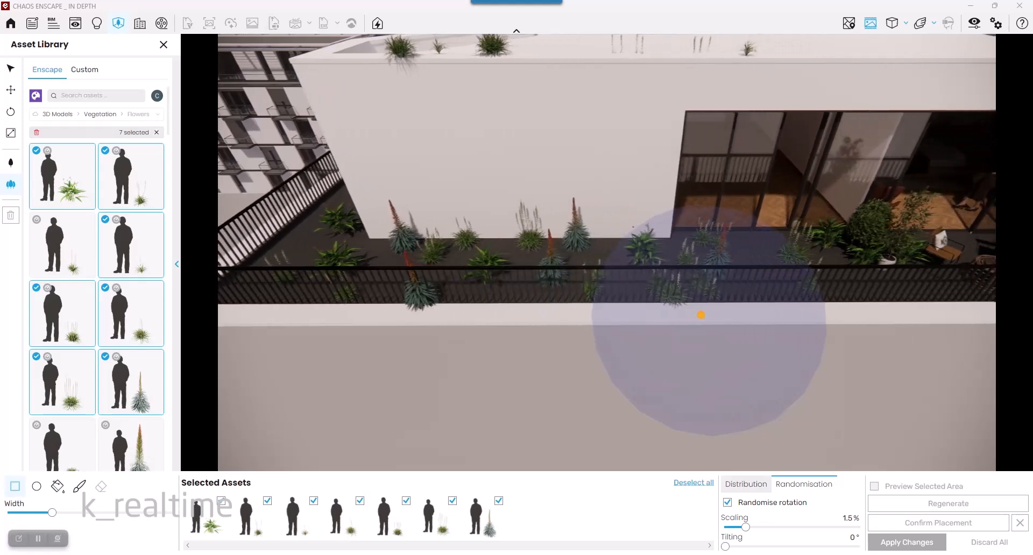
pyautogui.click(39, 492)
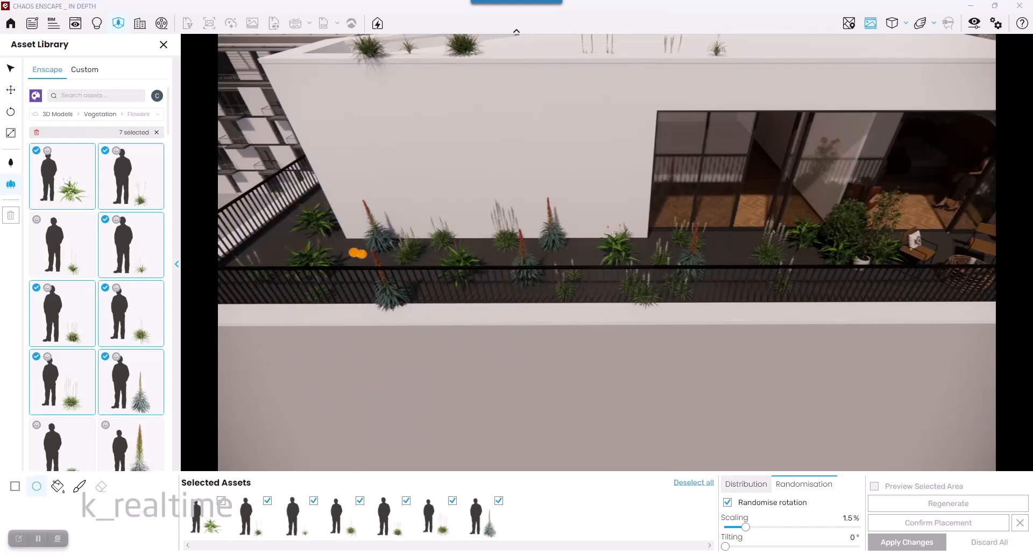
pyautogui.moveTo(361, 254); pyautogui.dragTo(556, 258)
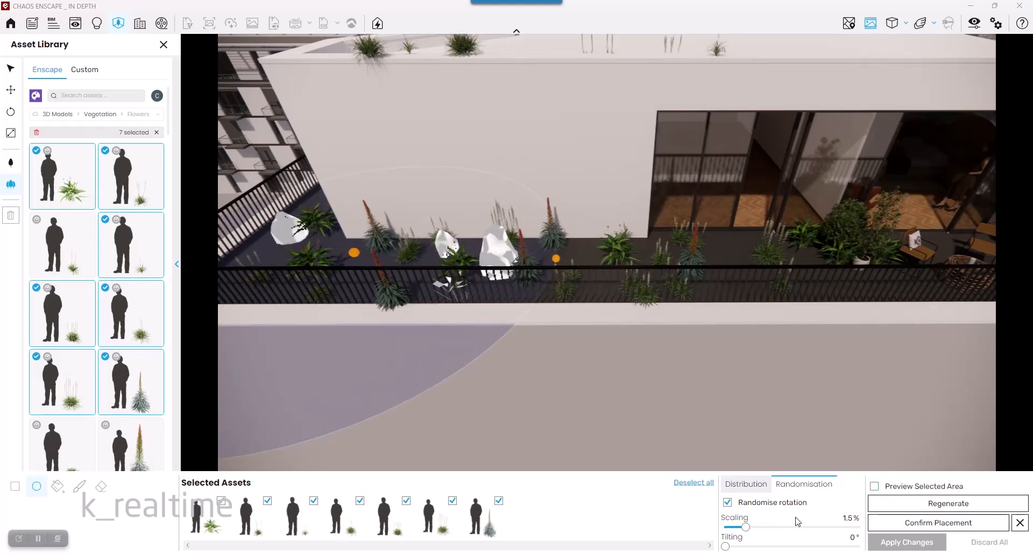
pyautogui.click(746, 484)
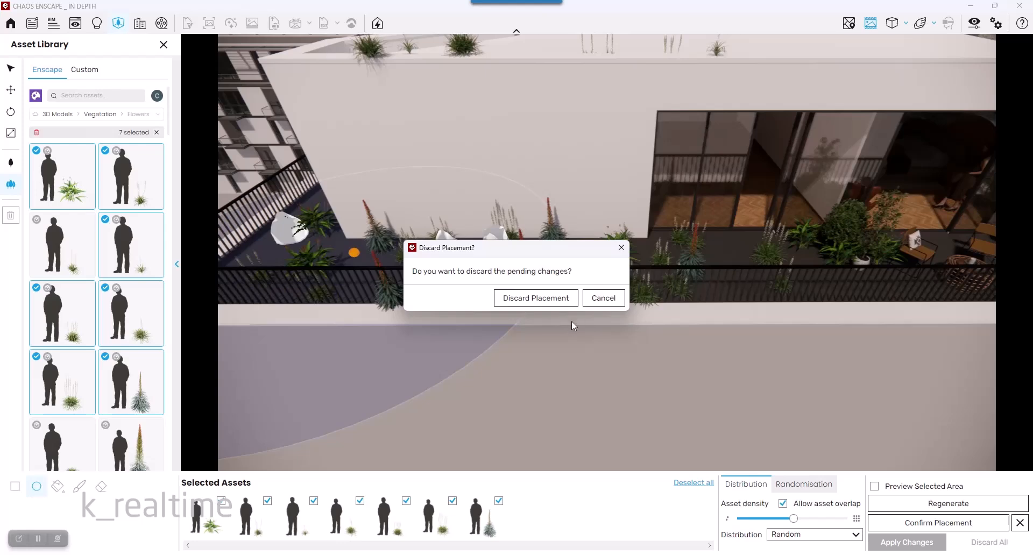
pyautogui.click(535, 298)
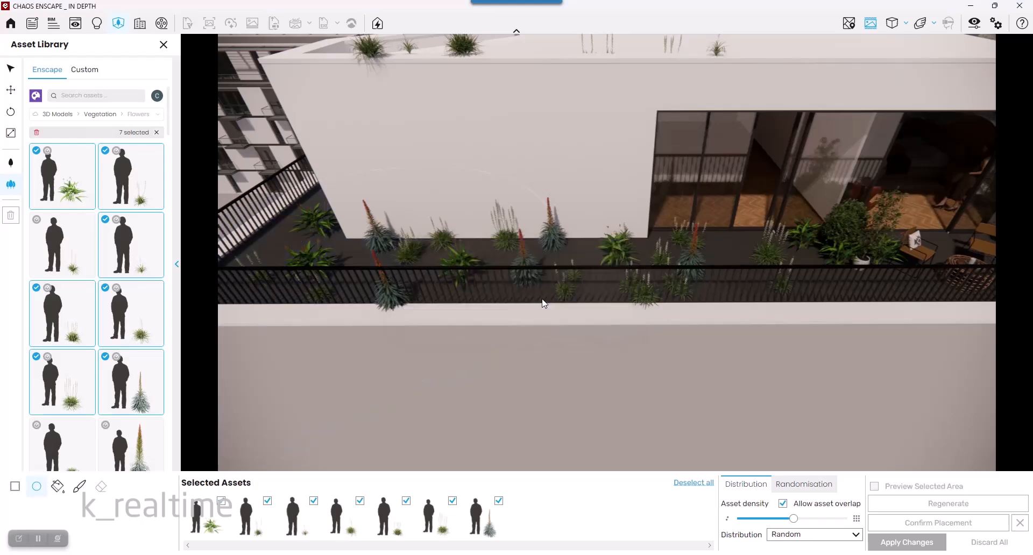
# - Try selecting the balcony floor with the Bucket Selection tool, then discard that selection
pyautogui.click(57, 486)
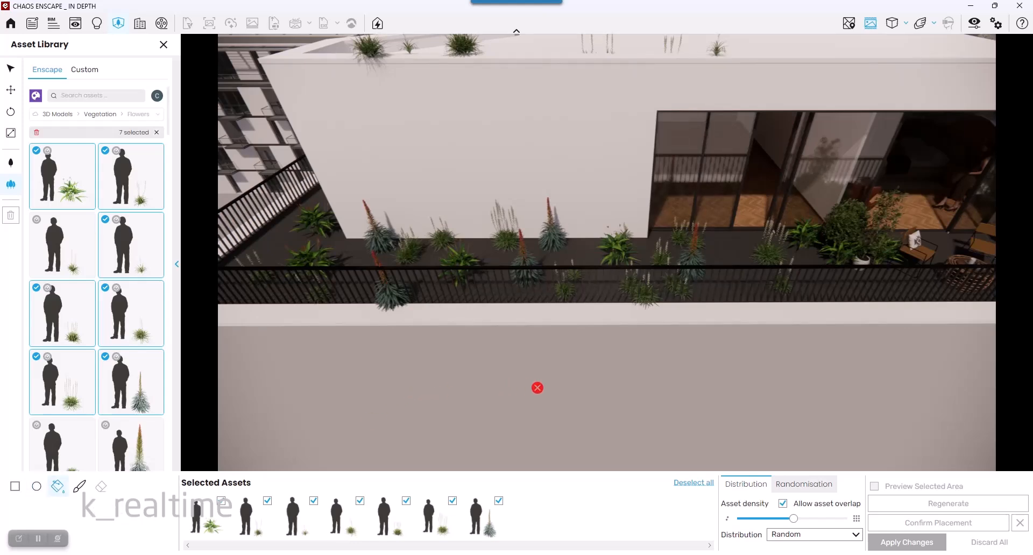
pyautogui.moveTo(544, 344); pyautogui.dragTo(544, 377, button='middle')
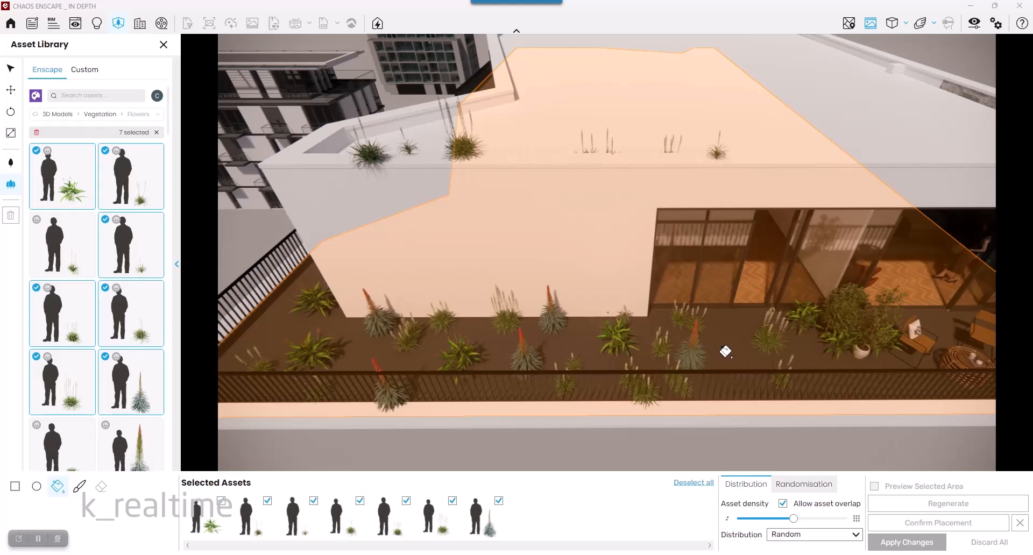
pyautogui.click(725, 351)
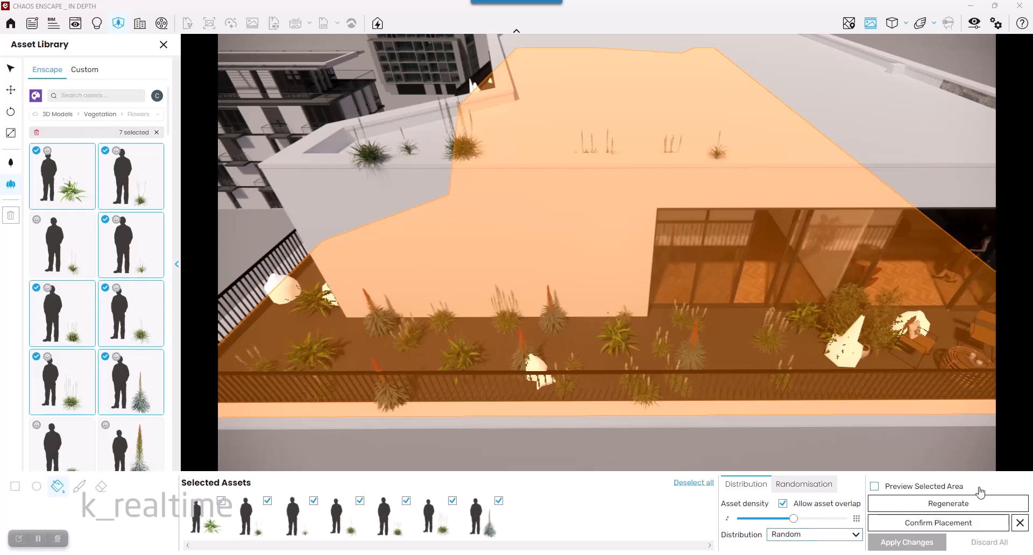
pyautogui.click(803, 484)
pyautogui.click(752, 486)
pyautogui.click(778, 543)
pyautogui.click(779, 543)
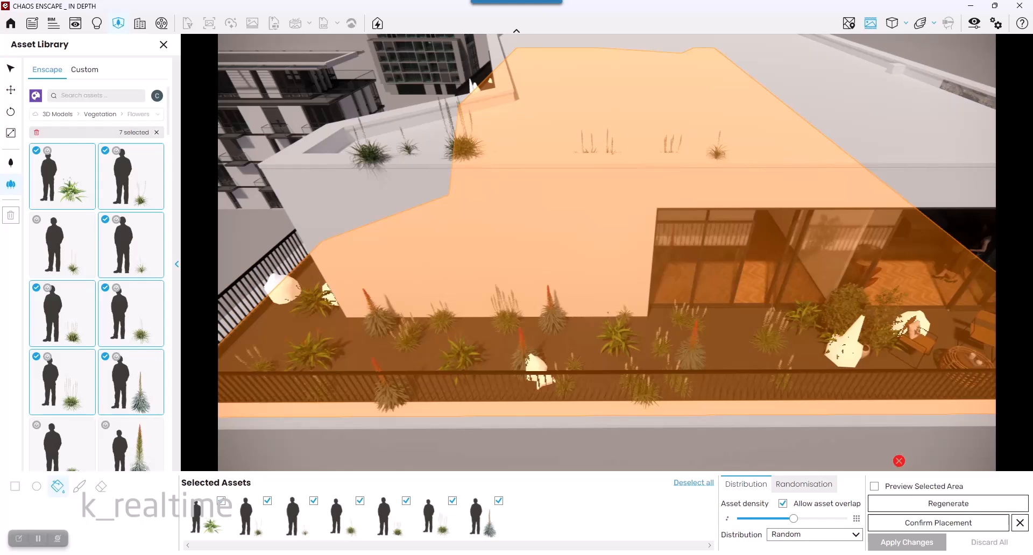
pyautogui.click(78, 489)
pyautogui.click(536, 297)
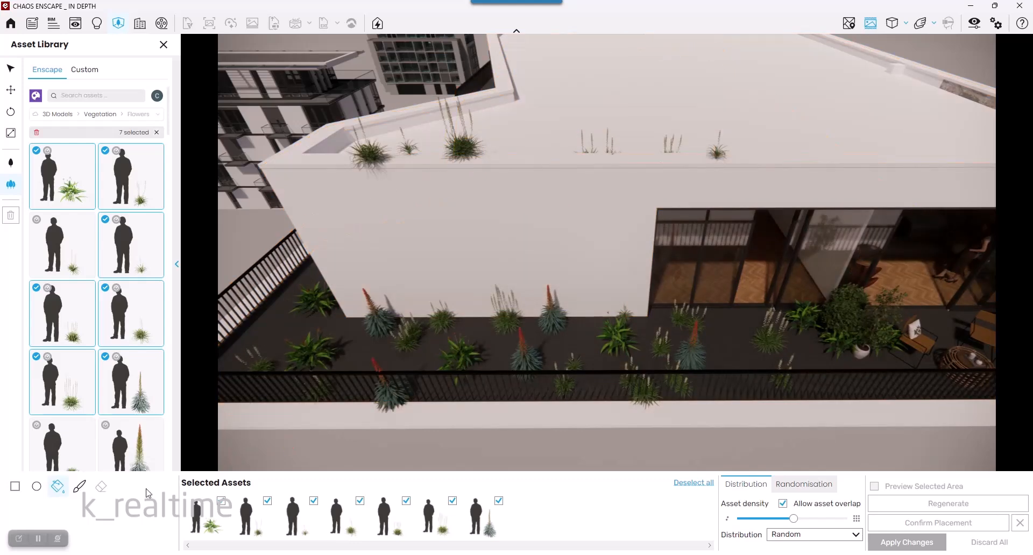
# - Paint a scatter area along the balcony floor with the brush
pyautogui.click(80, 486)
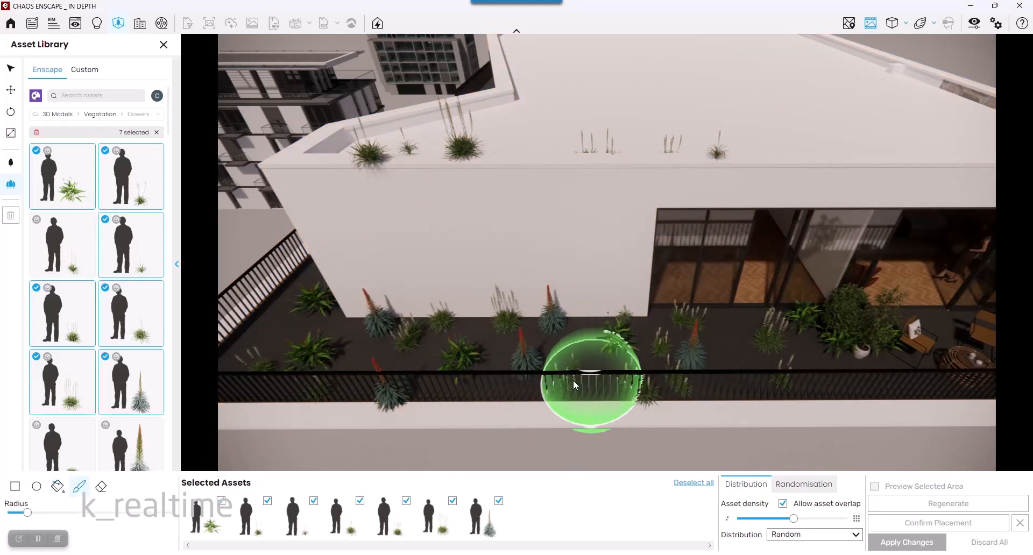
pyautogui.moveTo(463, 378); pyautogui.dragTo(491, 372, button='right')
pyautogui.press('a')
pyautogui.press('a')
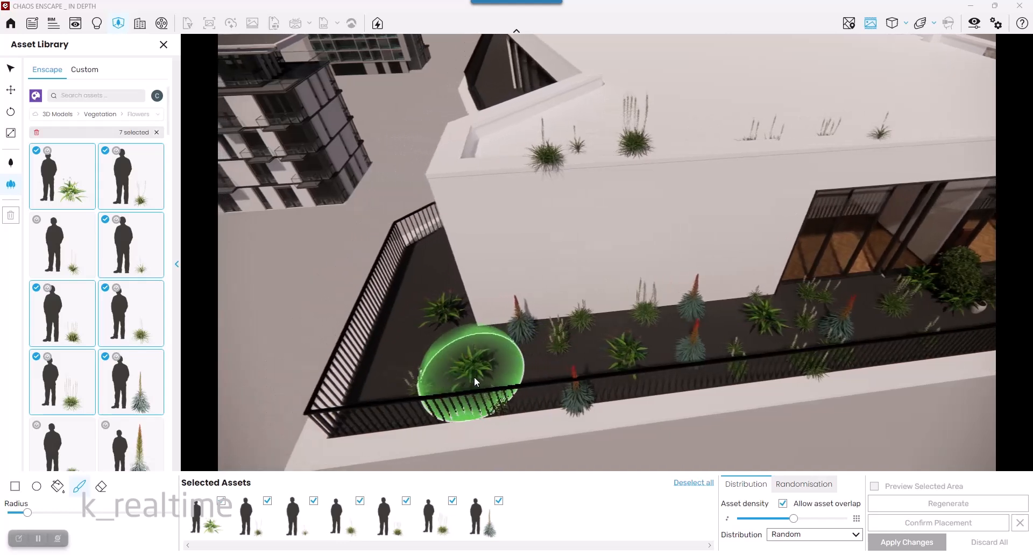
pyautogui.moveTo(555, 369)
pyautogui.mouseDown()
pyautogui.moveTo(571, 322)
pyautogui.moveTo(672, 328)
pyautogui.moveTo(626, 323)
pyautogui.moveTo(530, 237)
pyautogui.moveTo(507, 346)
pyautogui.moveTo(524, 430)
pyautogui.moveTo(795, 350)
pyautogui.moveTo(876, 346)
pyautogui.mouseUp()
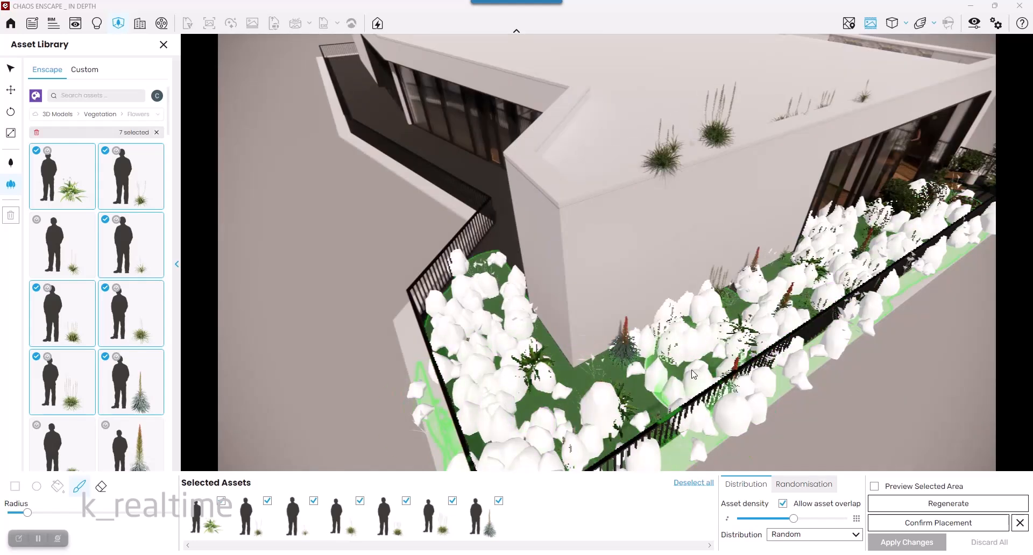
# - Erase a walkway through the painted area with a smaller eraser radius, then confirm the placement and apply the changes
pyautogui.click(100, 488)
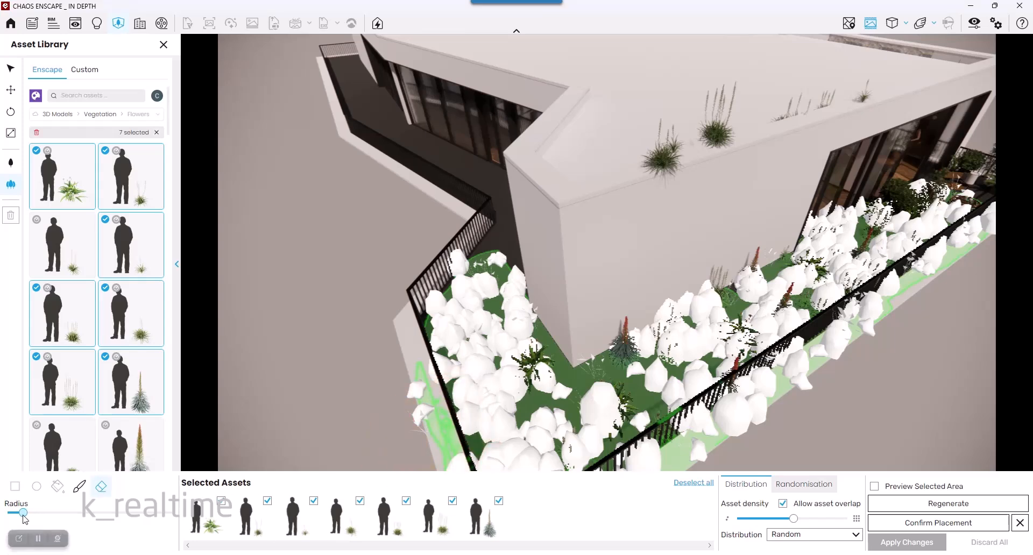
pyautogui.moveTo(23, 514); pyautogui.dragTo(13, 513)
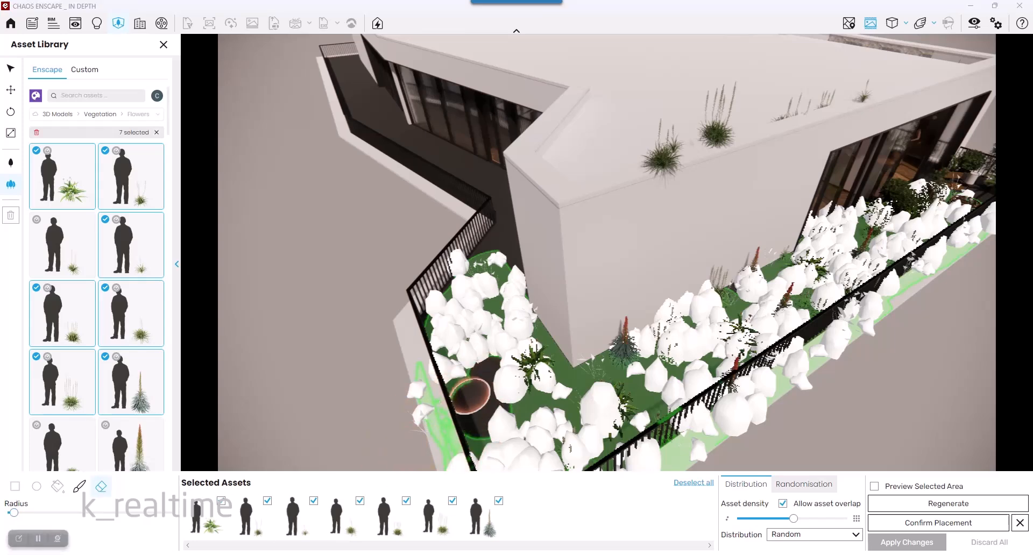
pyautogui.moveTo(469, 392)
pyautogui.mouseDown()
pyautogui.moveTo(467, 304)
pyautogui.moveTo(554, 371)
pyautogui.moveTo(675, 337)
pyautogui.moveTo(944, 208)
pyautogui.mouseUp()
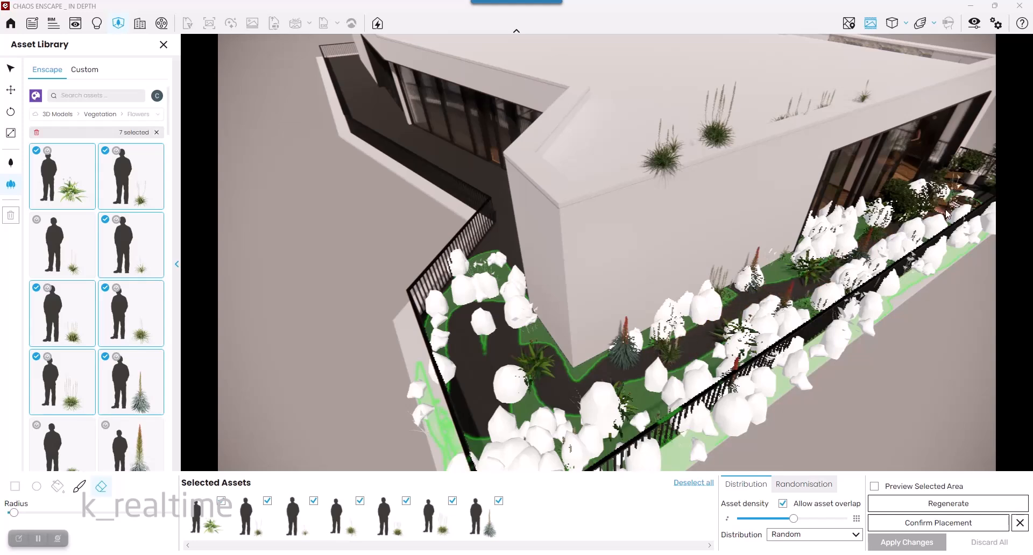
pyautogui.click(899, 499)
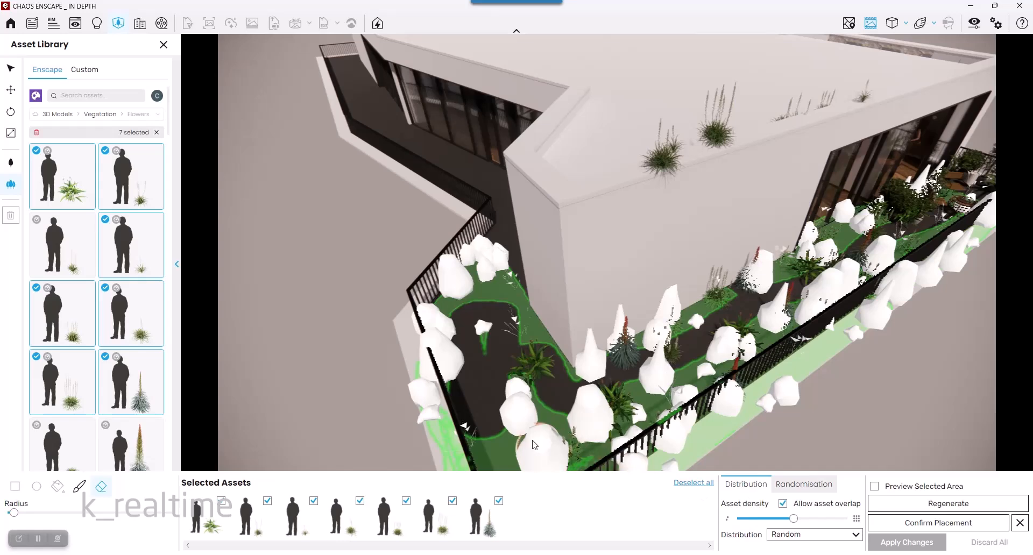
pyautogui.moveTo(420, 429)
pyautogui.mouseDown()
pyautogui.moveTo(443, 460)
pyautogui.moveTo(457, 384)
pyautogui.moveTo(541, 383)
pyautogui.moveTo(732, 304)
pyautogui.mouseUp()
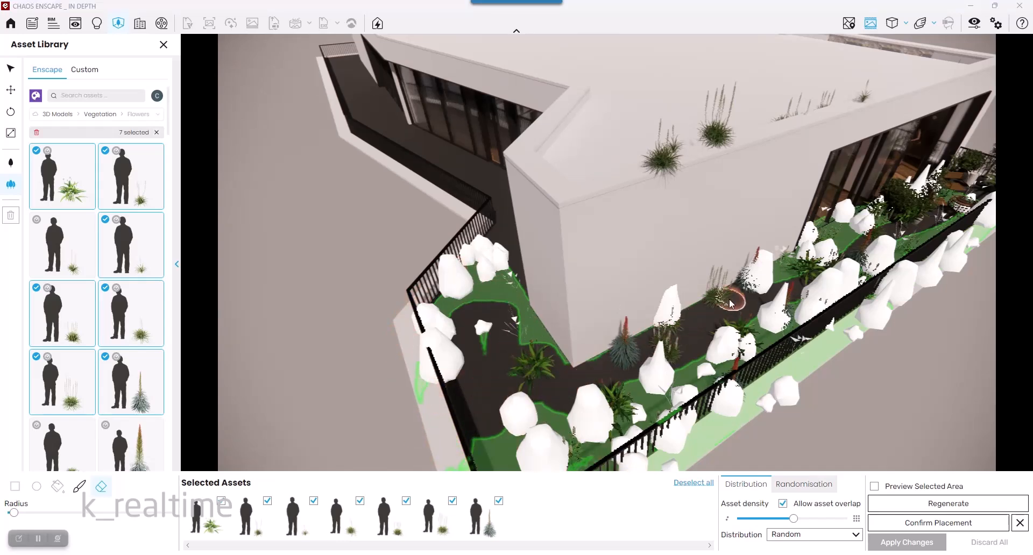
pyautogui.click(930, 524)
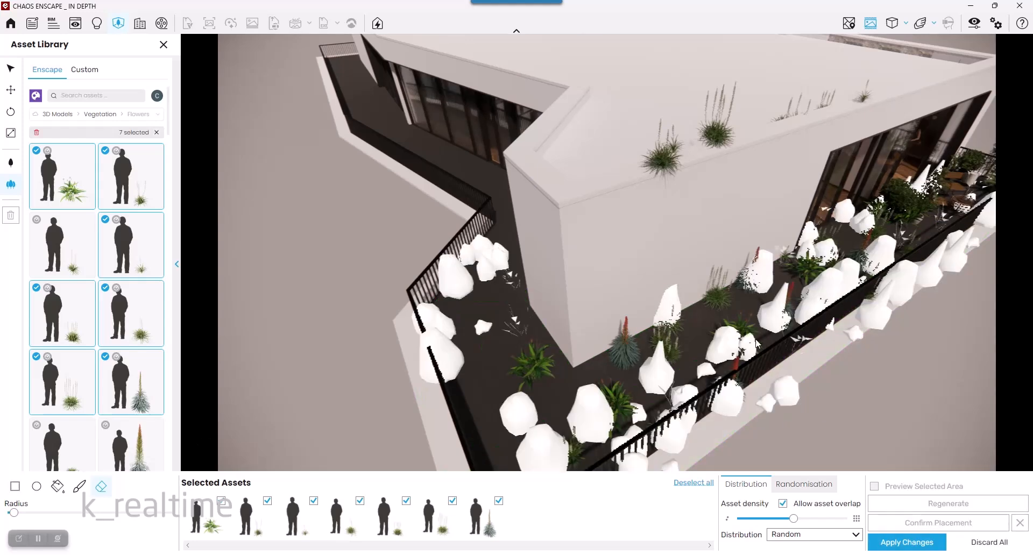
pyautogui.click(897, 542)
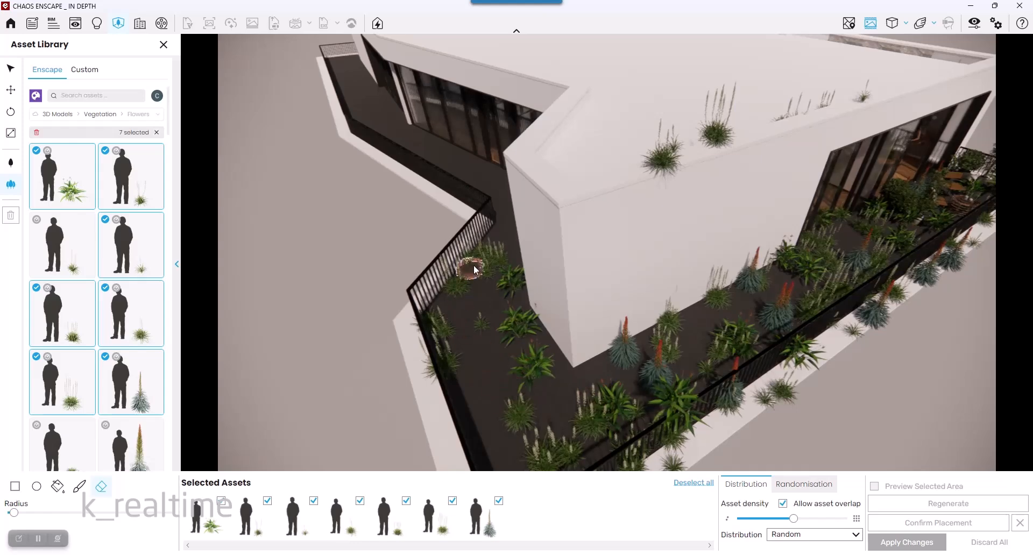